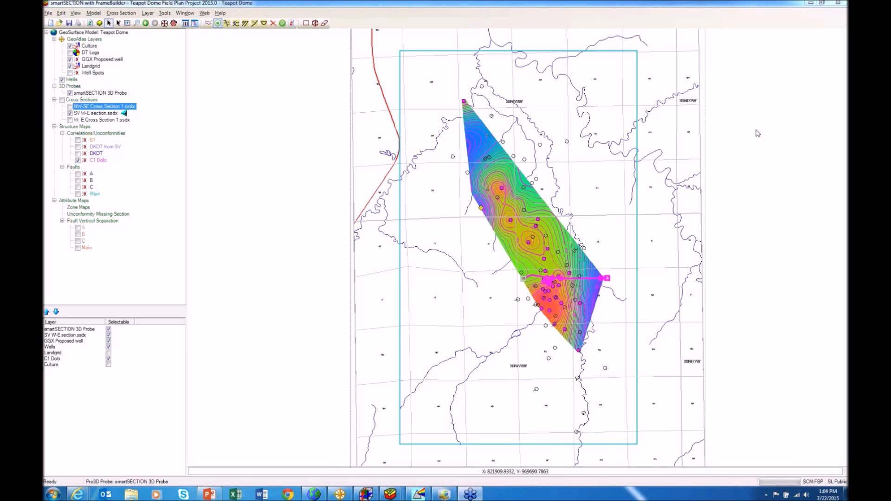
Step: Review the GeoSurface model's surfaces and the isochore options constraining C1 Dolo to DKOT, leaving the properties unchanged
{"action": "left_click", "coordinate": [208, 23]}
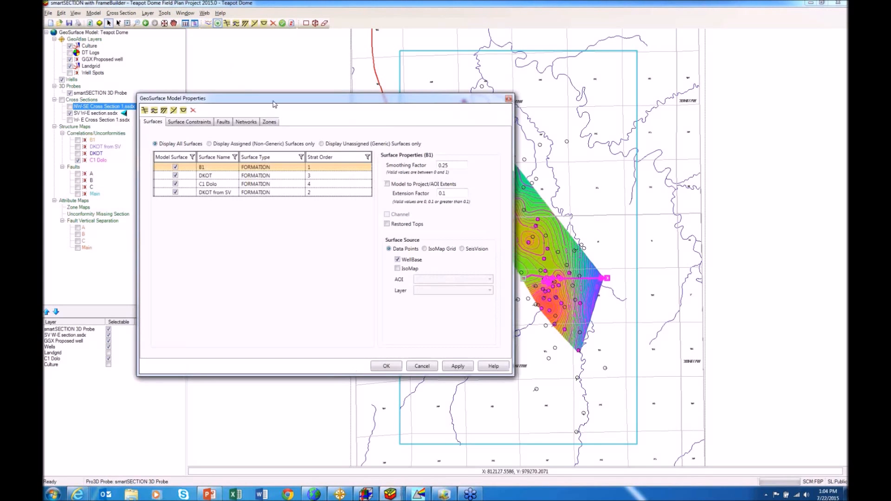
{"action": "left_click_drag", "start_coordinate": [274, 104], "coordinate": [352, 83]}
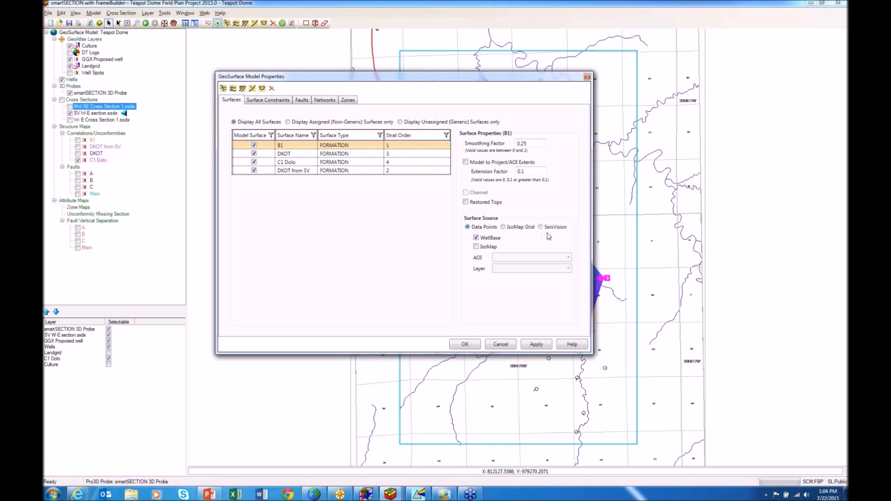
{"action": "left_click", "coordinate": [268, 100]}
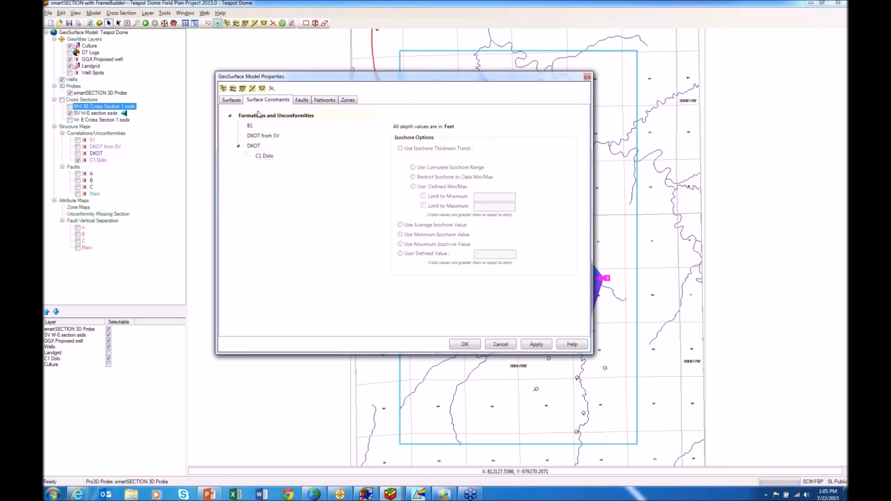
{"action": "left_click", "coordinate": [254, 148]}
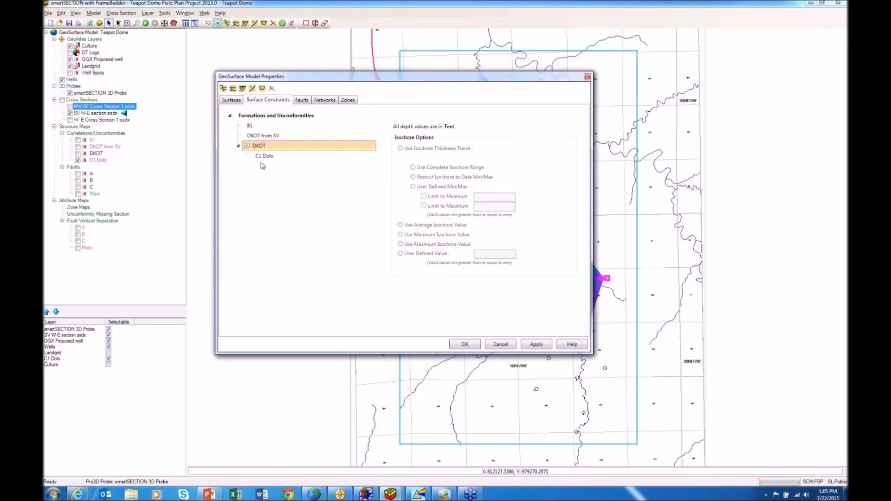
{"action": "left_click", "coordinate": [263, 157]}
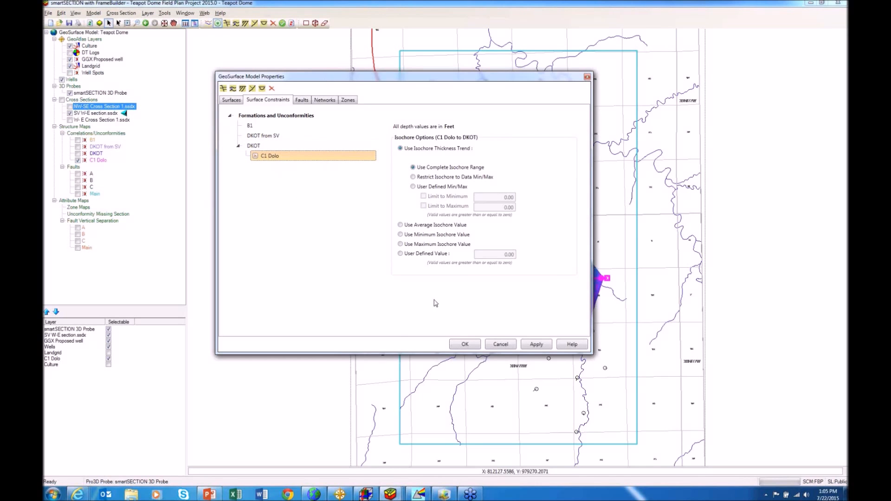
{"action": "left_click", "coordinate": [505, 347]}
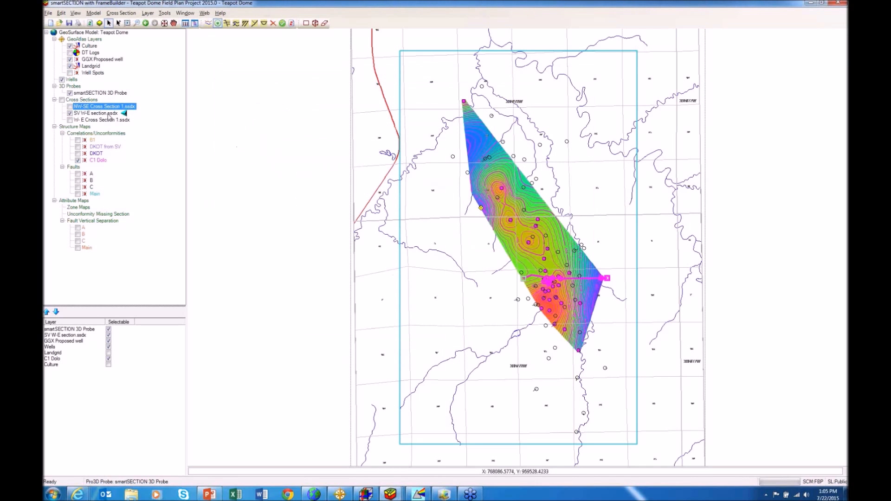
Step: Bring up the SV W-E cross section and show its list of surfaces
{"action": "left_click", "coordinate": [98, 160]}
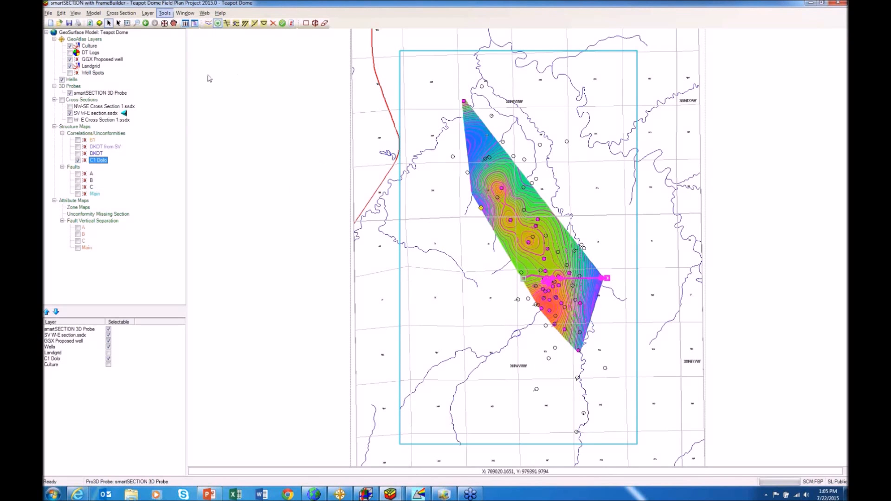
{"action": "mouse_move", "coordinate": [391, 495]}
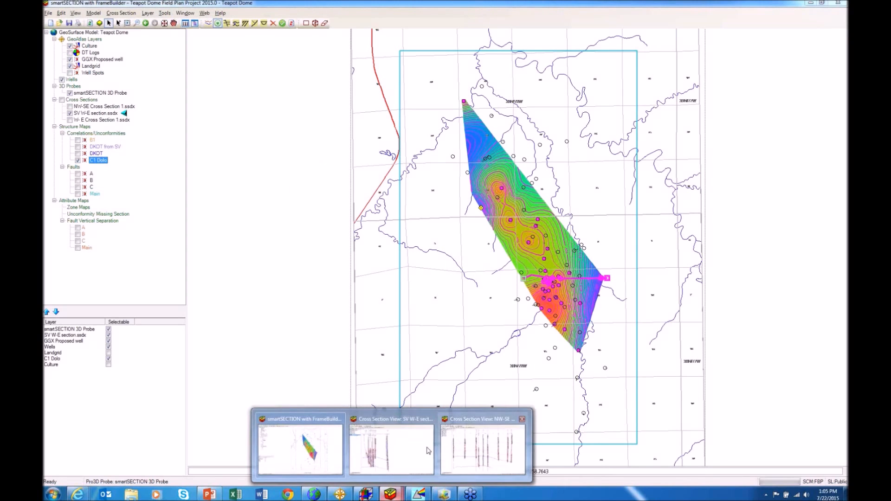
{"action": "left_click", "coordinate": [480, 443]}
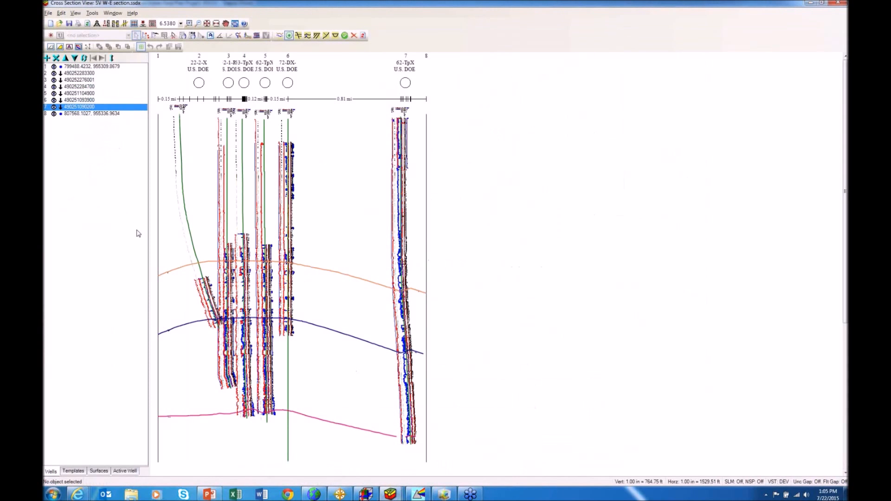
{"action": "left_click", "coordinate": [98, 471]}
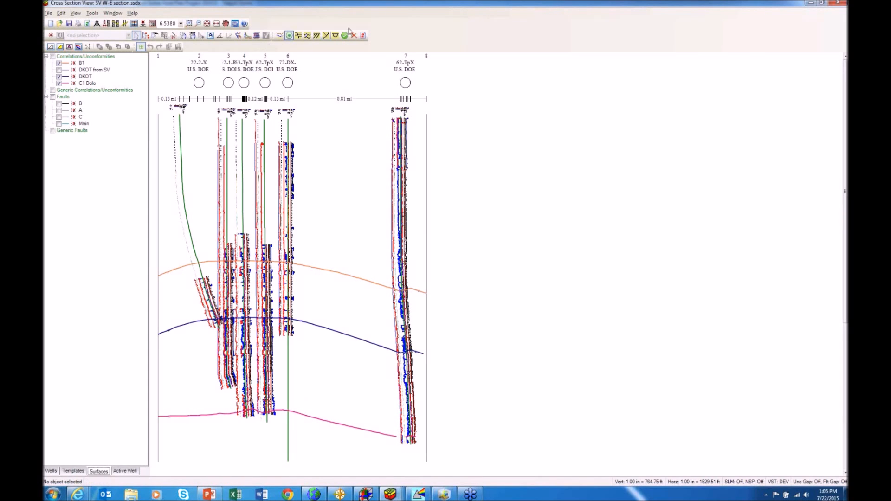
Step: Restore the SV W-E cross-section view to a smaller window and size it to sit beside the C1 Dolo structure map
{"action": "left_click", "coordinate": [819, 4]}
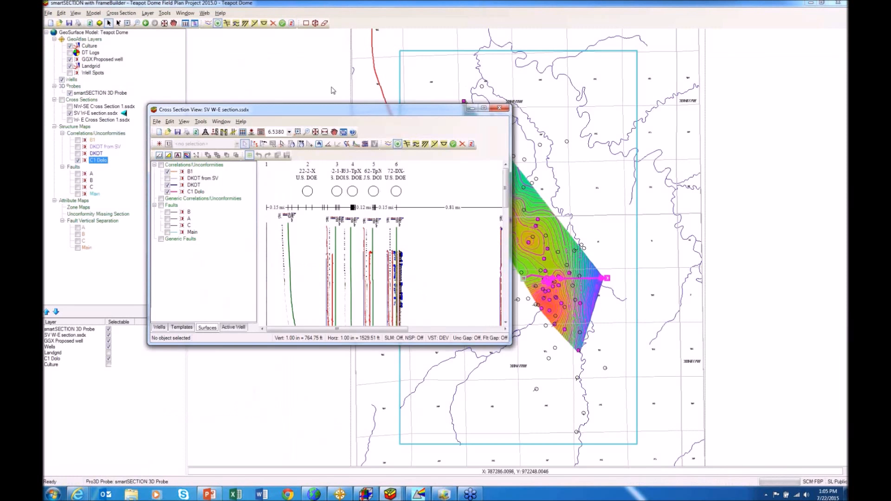
{"action": "left_click_drag", "start_coordinate": [353, 106], "coordinate": [251, 9]}
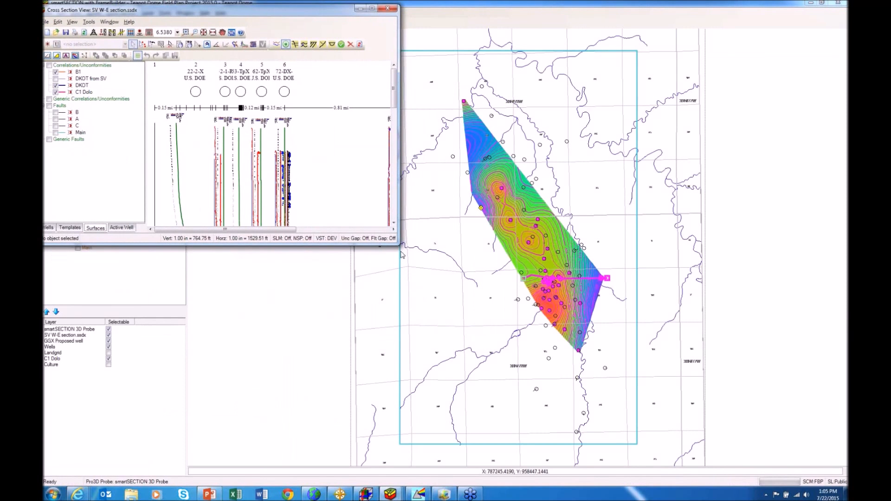
{"action": "left_click_drag", "start_coordinate": [398, 245], "coordinate": [429, 330]}
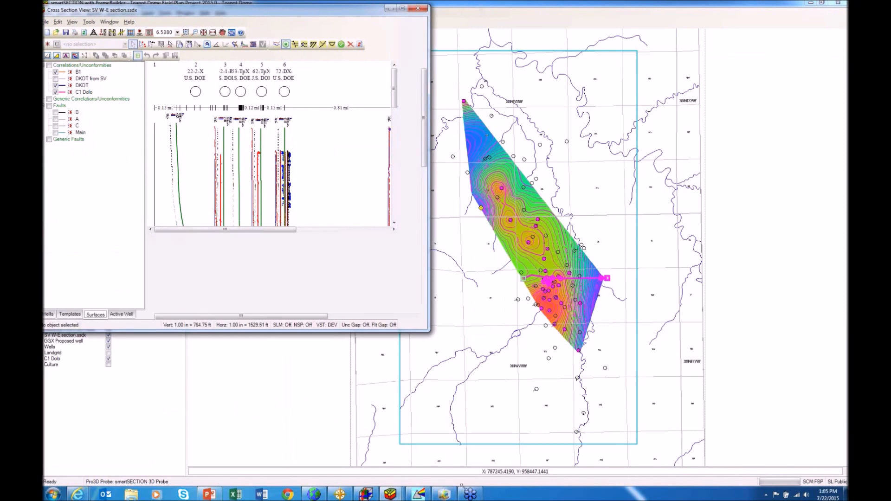
{"action": "left_click_drag", "start_coordinate": [457, 465], "coordinate": [433, 408]}
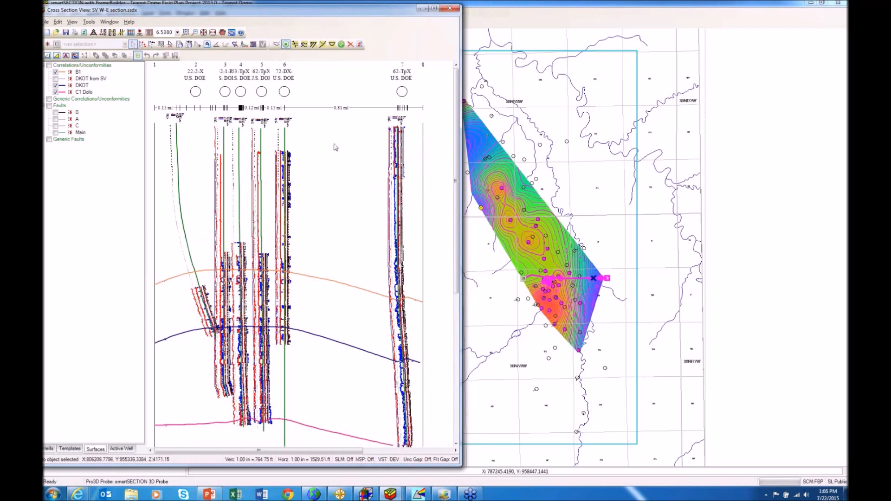
Step: Turn on surface conformance for the GeoSurface model, update the surfaces, and move the cross-section window clear of the layer tree
{"action": "left_click", "coordinate": [304, 45]}
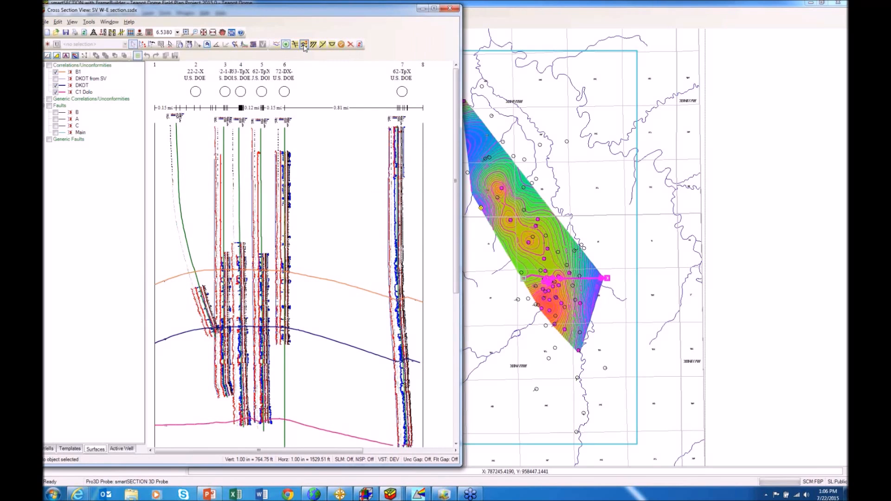
{"action": "left_click", "coordinate": [342, 45]}
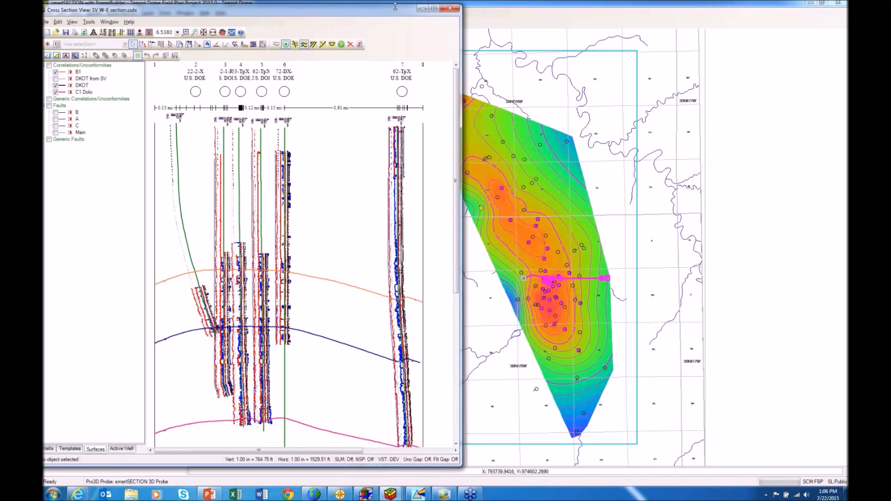
{"action": "left_click_drag", "start_coordinate": [411, 17], "coordinate": [756, 17]}
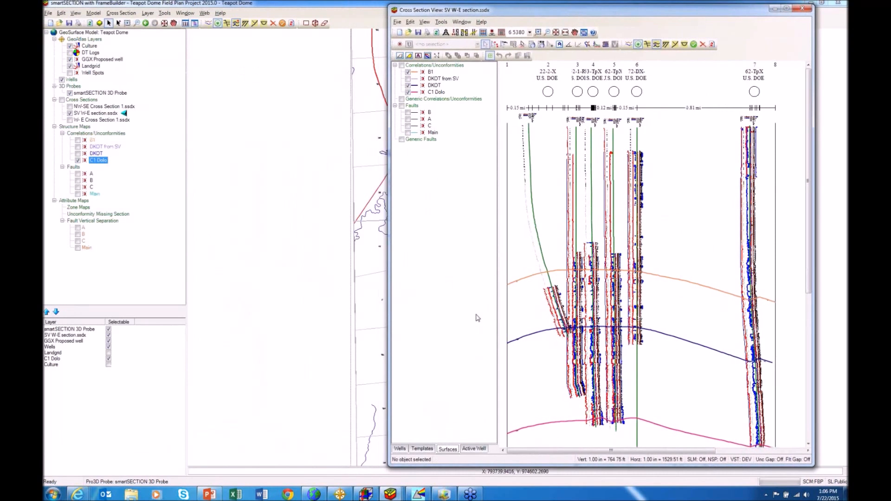
Step: Switch to SeisVision and move the Inline 146 seismic view further away from the main map
{"action": "mouse_move", "coordinate": [366, 495]}
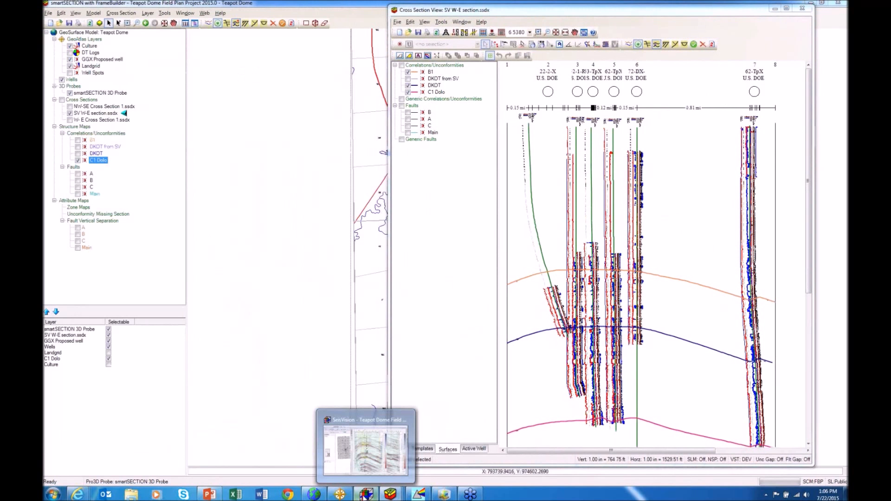
{"action": "left_click", "coordinate": [365, 447]}
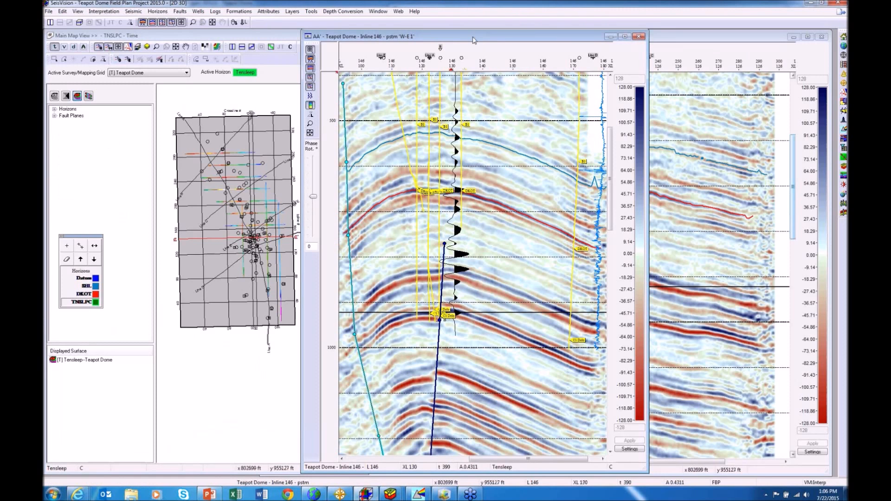
{"action": "left_click_drag", "start_coordinate": [475, 40], "coordinate": [503, 39]}
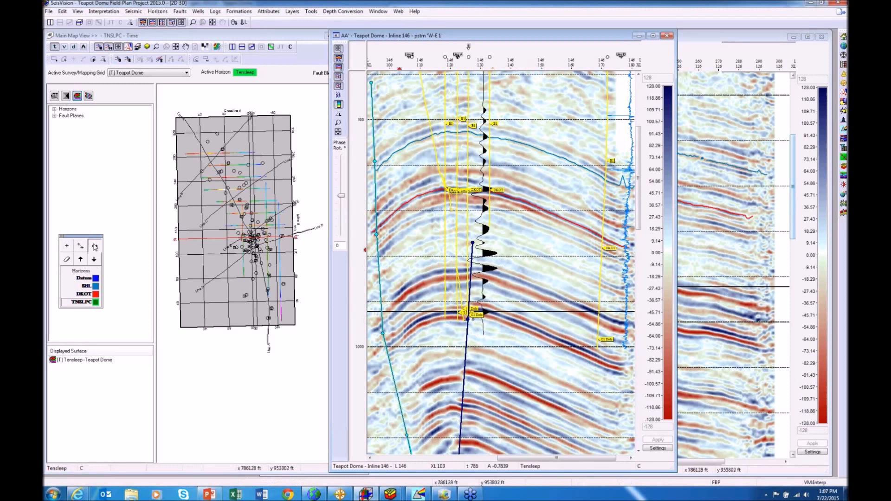
Step: Pick the Tensleep horizon with 2D autopick on Inline 146 and Crossline 126, seeding both sides of the faults
{"action": "left_click", "coordinate": [95, 247]}
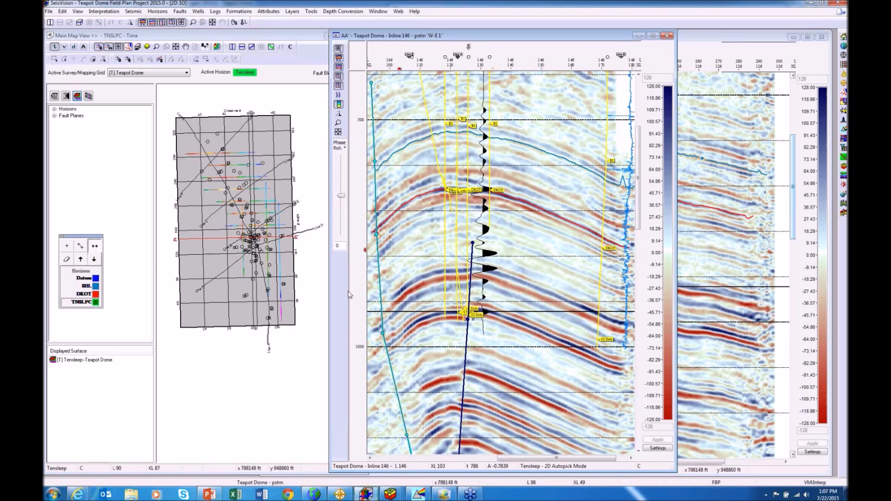
{"action": "left_click", "coordinate": [437, 315]}
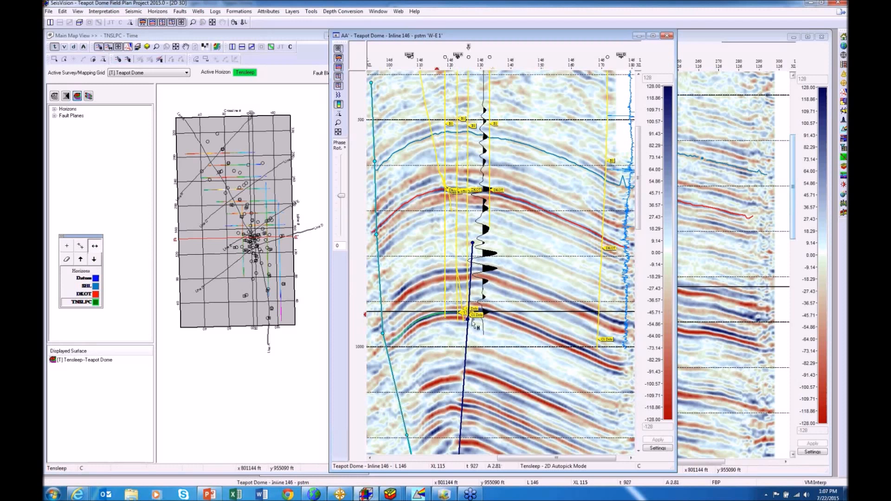
{"action": "left_click", "coordinate": [507, 318]}
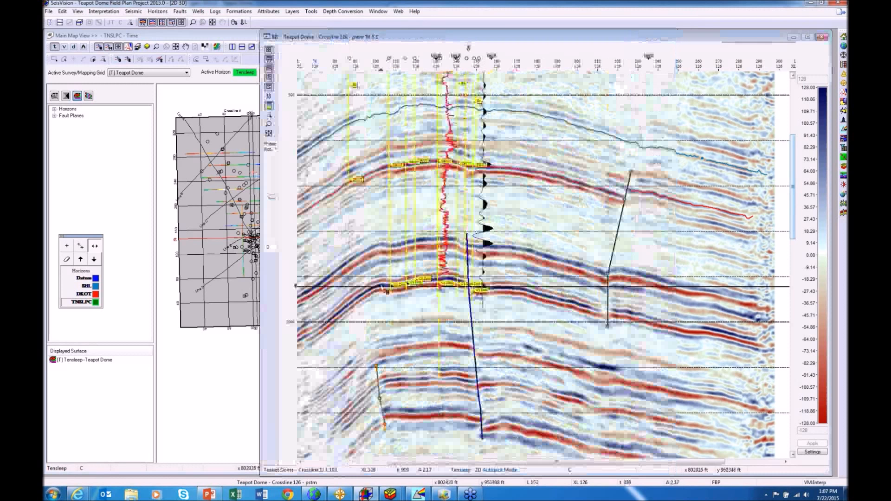
{"action": "left_click", "coordinate": [383, 288]}
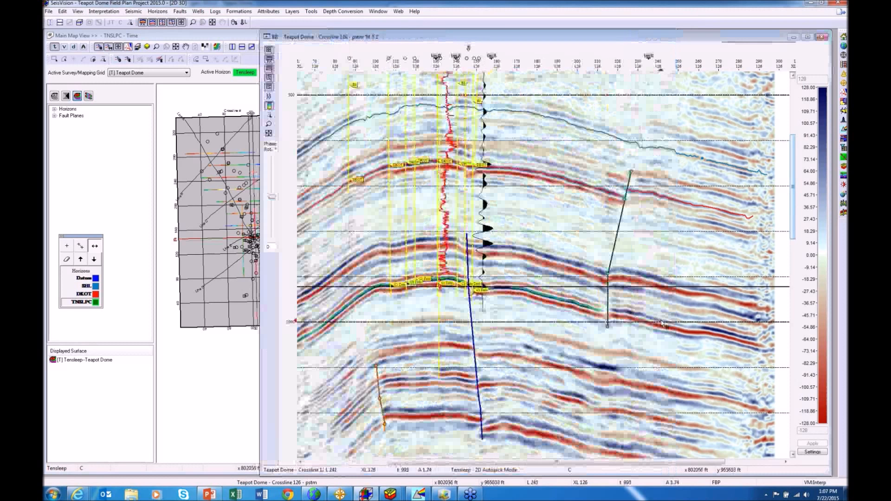
{"action": "left_click", "coordinate": [665, 324]}
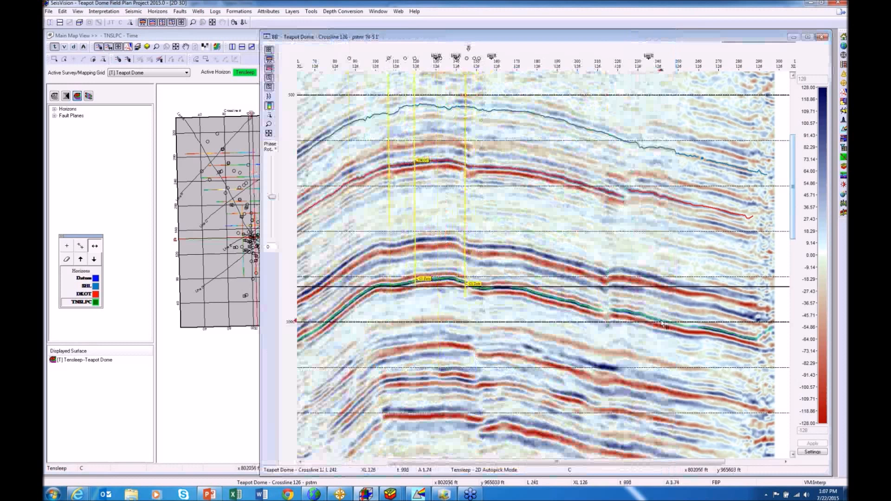
Step: Run a correlation 3D autopick of the Tensleep horizon from the main map
{"action": "left_click", "coordinate": [220, 39]}
{"action": "left_click", "coordinate": [174, 11]}
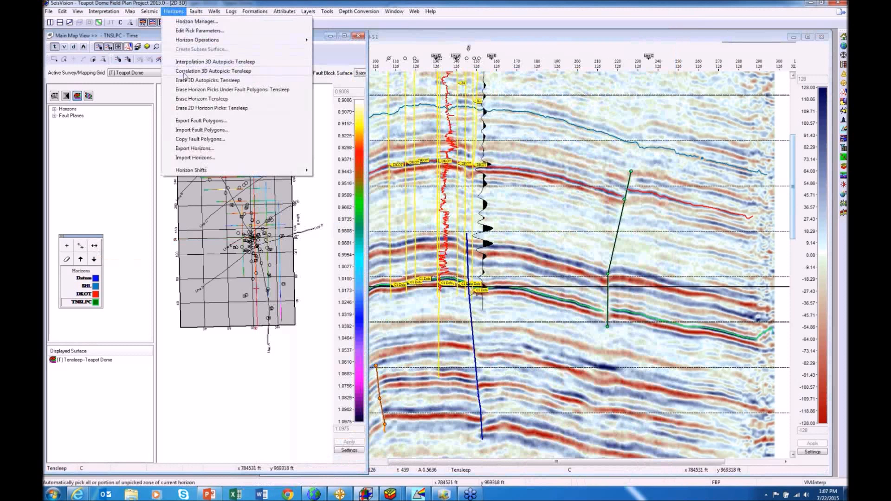
{"action": "left_click", "coordinate": [191, 71]}
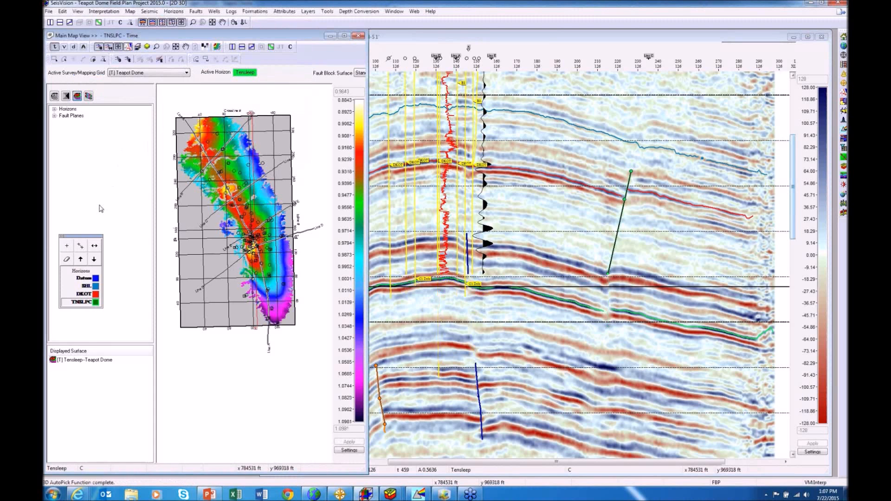
Step: Expand the mapped horizons and display the DKOT time map followed by the Tensleep time map
{"action": "left_click", "coordinate": [55, 109]}
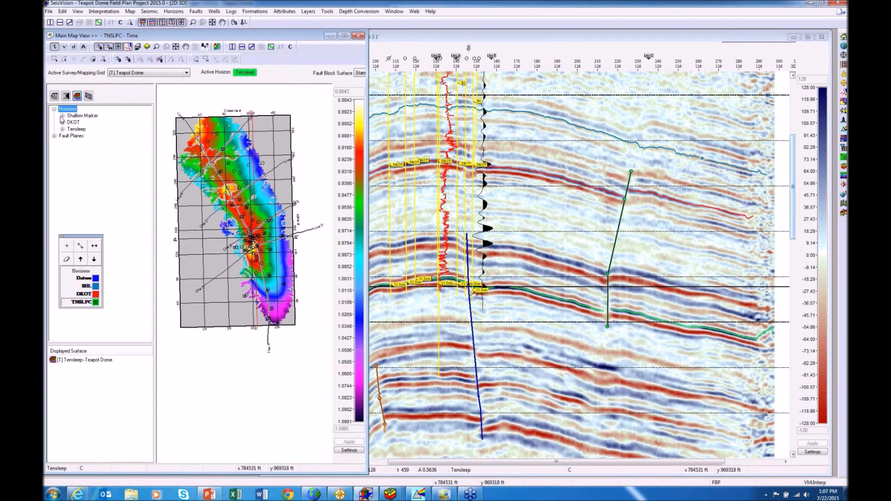
{"action": "left_click", "coordinate": [61, 116]}
{"action": "left_click", "coordinate": [63, 130]}
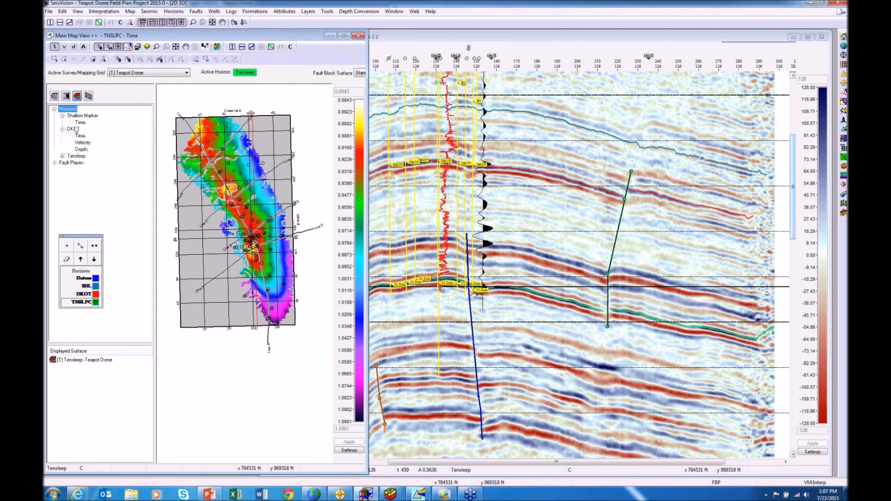
{"action": "left_click", "coordinate": [80, 123]}
{"action": "left_click", "coordinate": [80, 136]}
{"action": "left_click", "coordinate": [62, 156]}
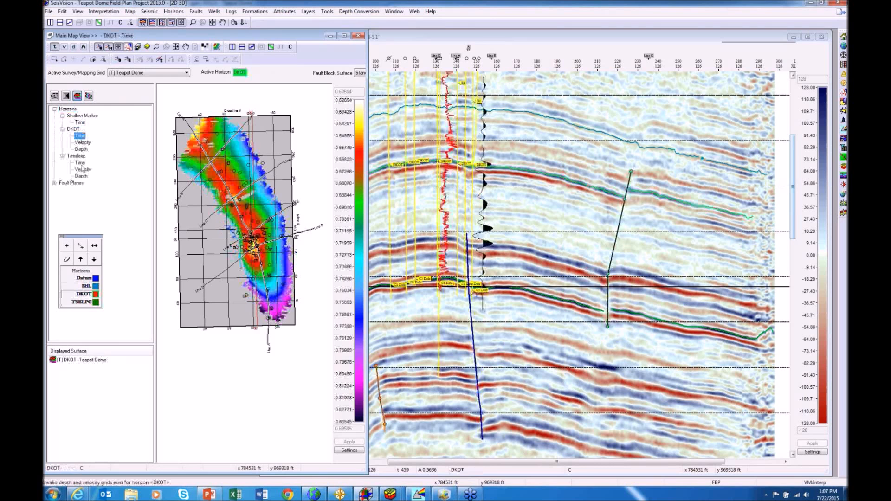
{"action": "left_click", "coordinate": [80, 163]}
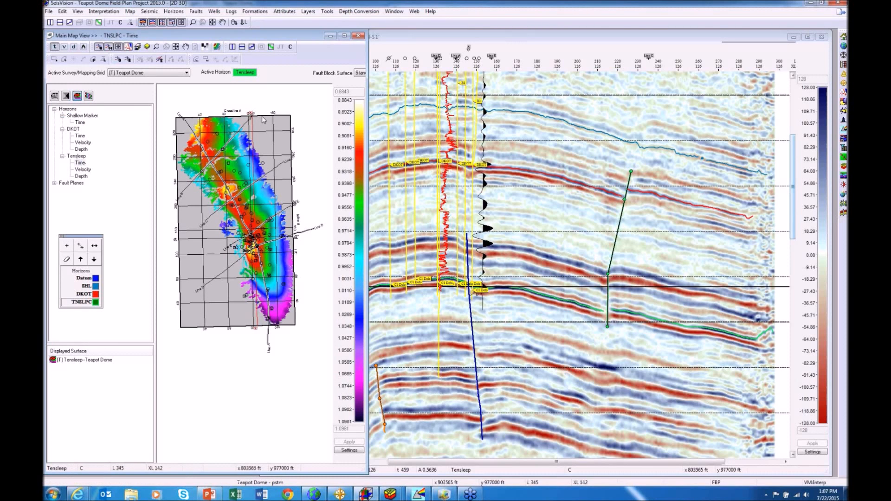
Step: Bring up the Teapot Dome ESP time slice at 922 ms to examine the fault picks
{"action": "left_click", "coordinate": [376, 13]}
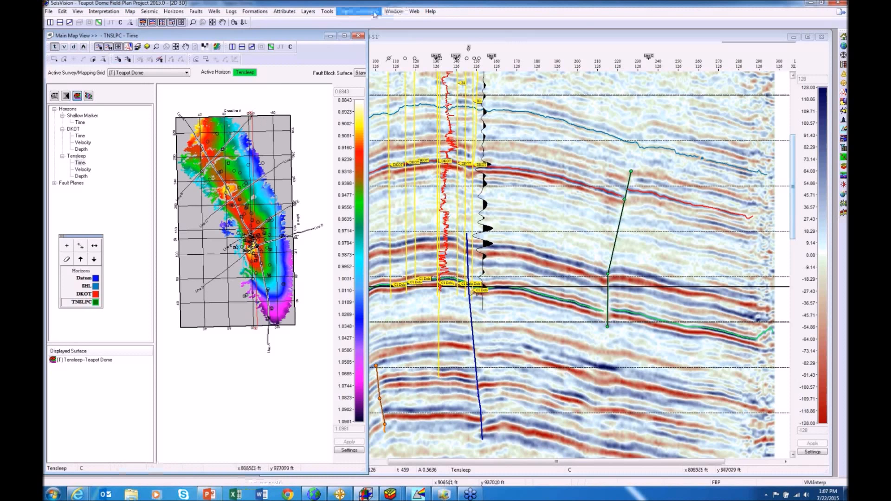
{"action": "mouse_move", "coordinate": [394, 11]}
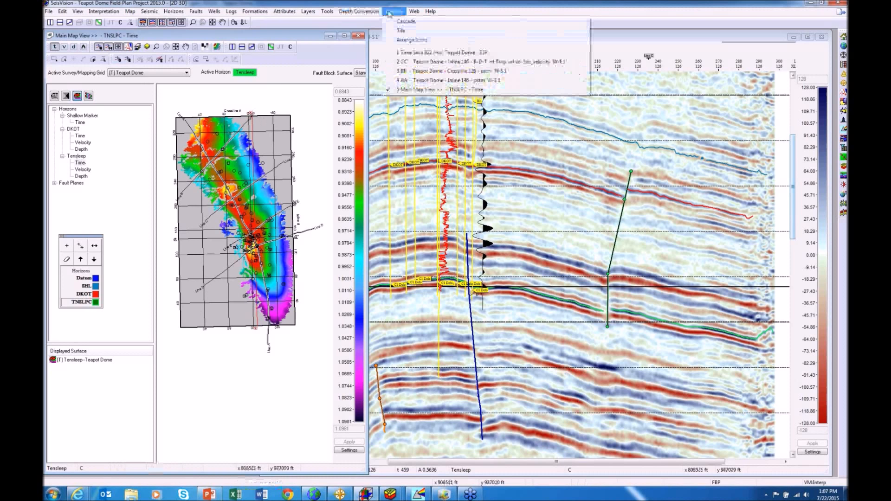
{"action": "left_click", "coordinate": [421, 54]}
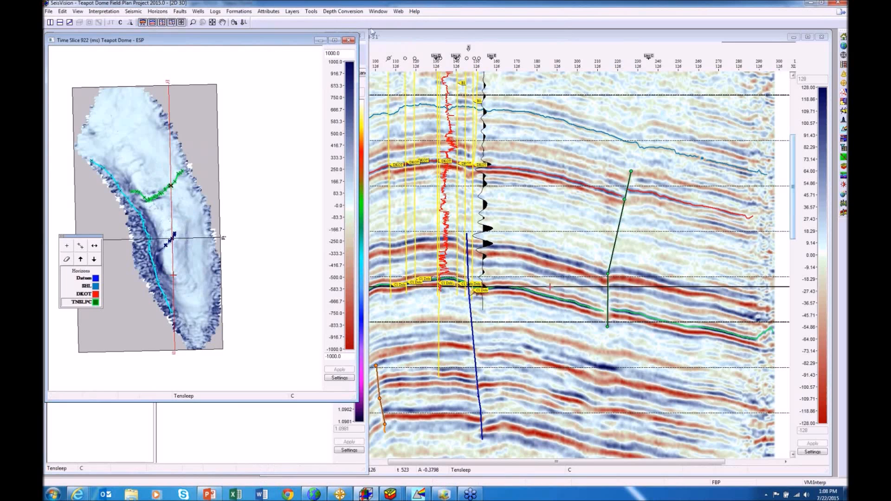
Step: Try to set up a horizon/formation based velocity model from the Shallow Marker, DKOT and Tensleep horizons and their formations B1, DKOT and C1 Dolo
{"action": "left_click", "coordinate": [345, 14]}
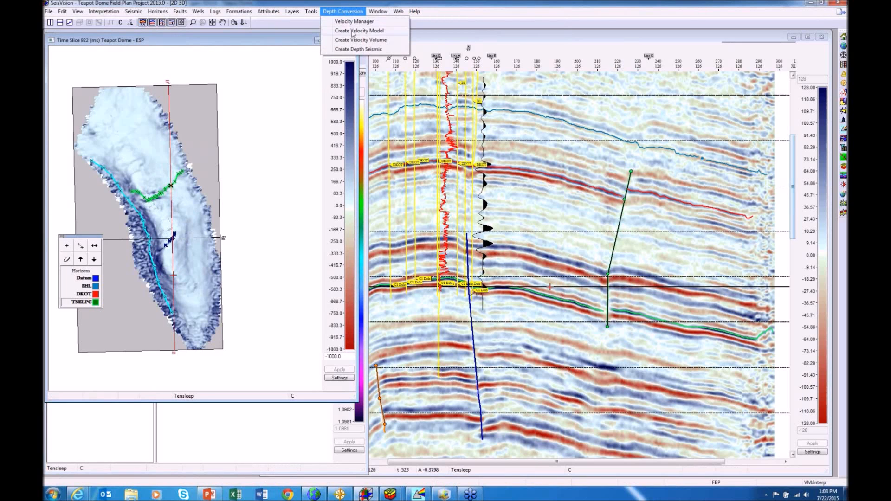
{"action": "left_click", "coordinate": [352, 31]}
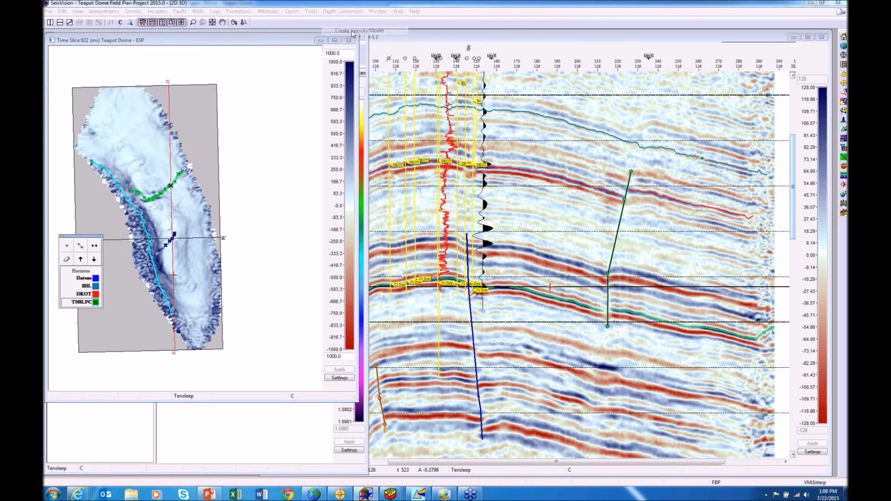
{"action": "left_click", "coordinate": [349, 204]}
{"action": "left_click", "coordinate": [349, 199]}
{"action": "left_click", "coordinate": [349, 191]}
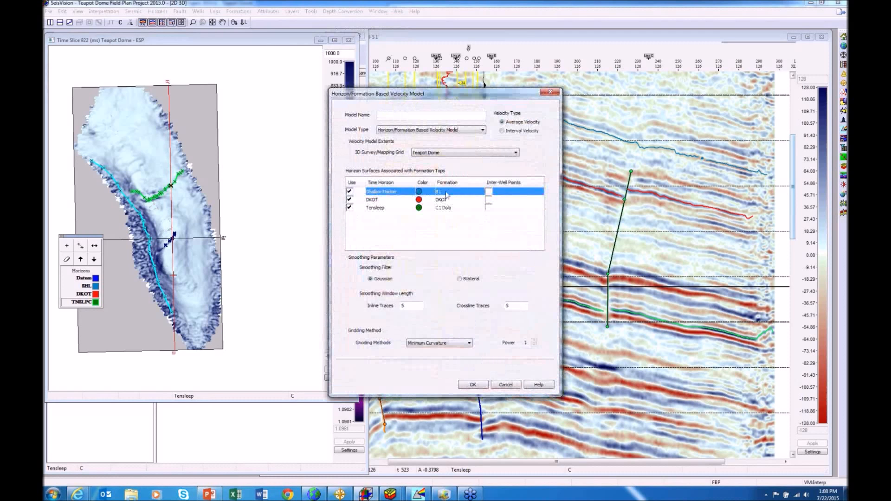
{"action": "left_click", "coordinate": [372, 200]}
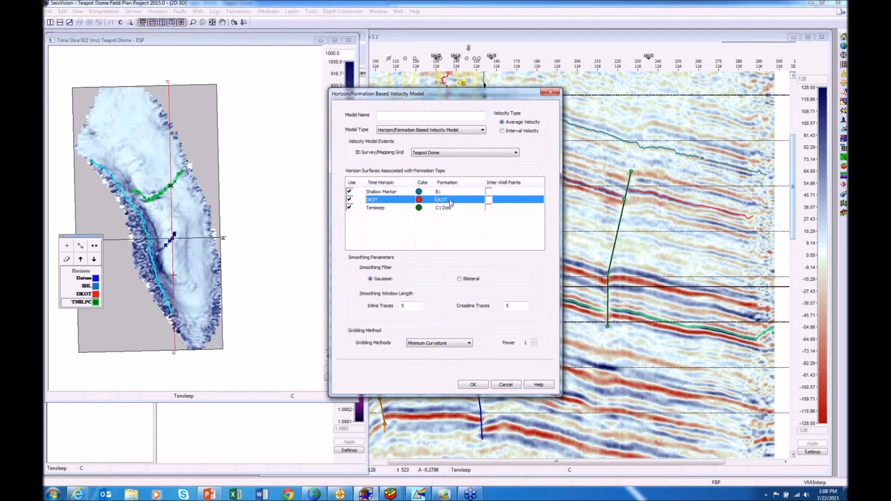
{"action": "left_click", "coordinate": [381, 210]}
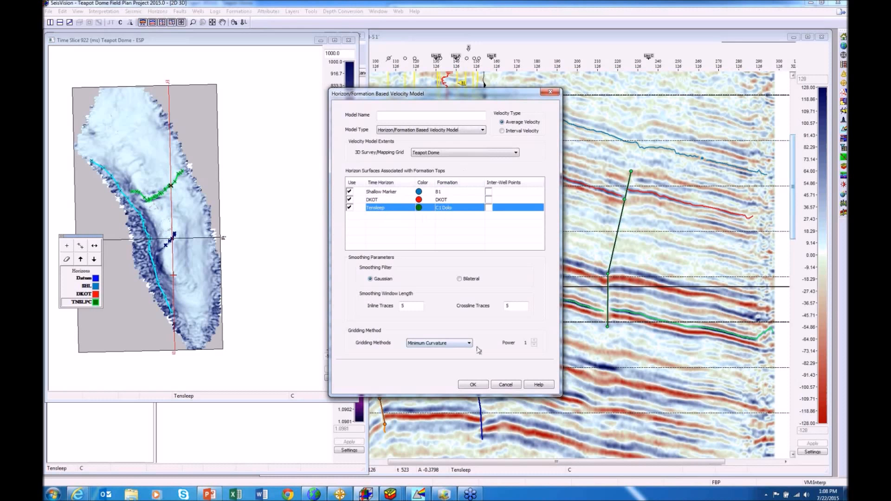
{"action": "left_click", "coordinate": [506, 385]}
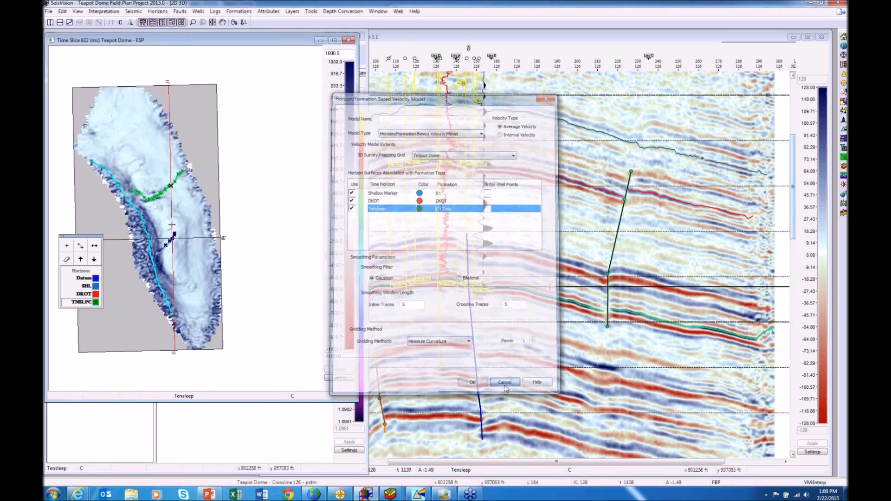
Step: Bring up the AA' Teapot Dome Inline 146 pstm seismic section
{"action": "left_click", "coordinate": [354, 14]}
{"action": "mouse_move", "coordinate": [378, 11]}
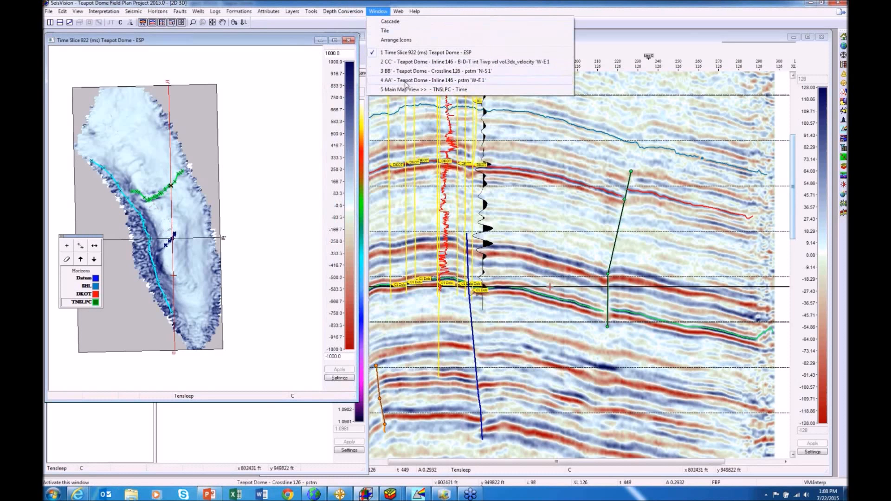
{"action": "left_click", "coordinate": [407, 82]}
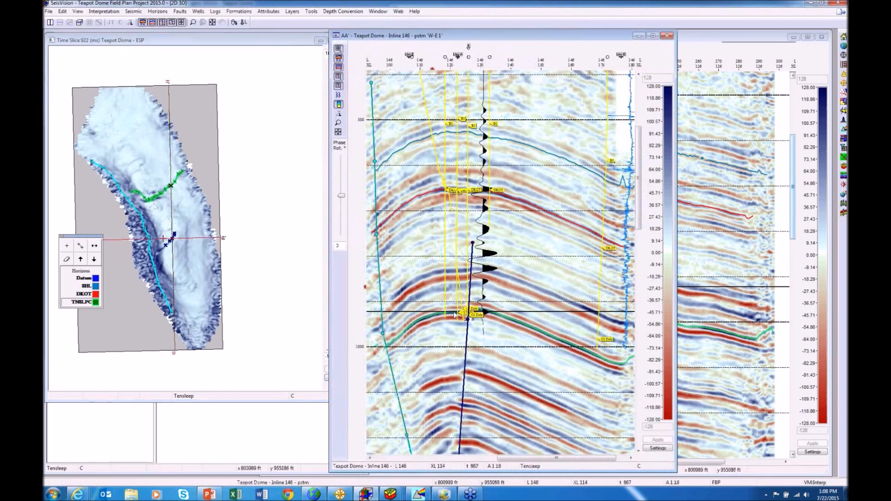
Step: Set the depth conversion method to Horizon/Formation Based Velocity Model, using the SM-D-T Int velocity model
{"action": "left_click", "coordinate": [346, 11]}
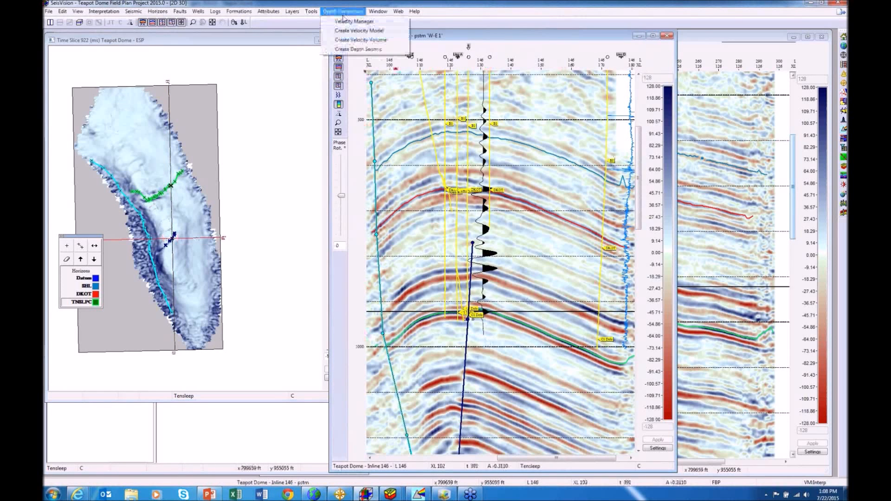
{"action": "left_click", "coordinate": [344, 22]}
{"action": "left_click", "coordinate": [445, 167]}
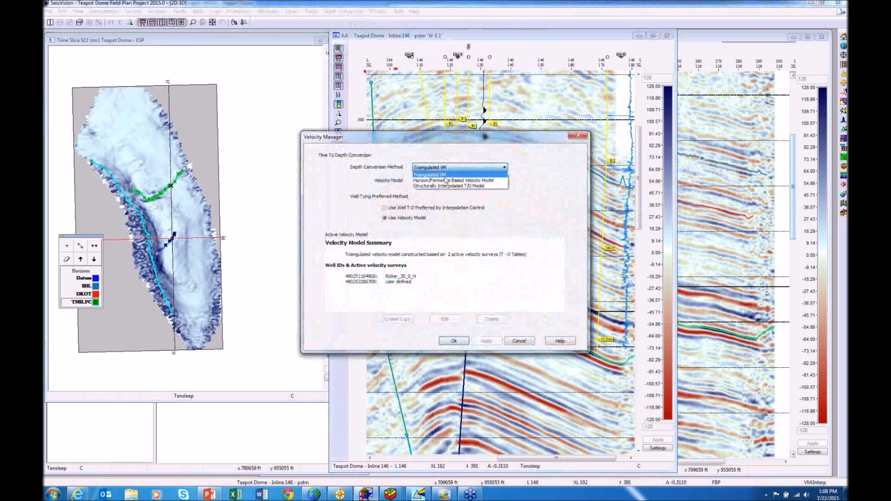
{"action": "left_click", "coordinate": [447, 179]}
{"action": "left_click", "coordinate": [447, 183]}
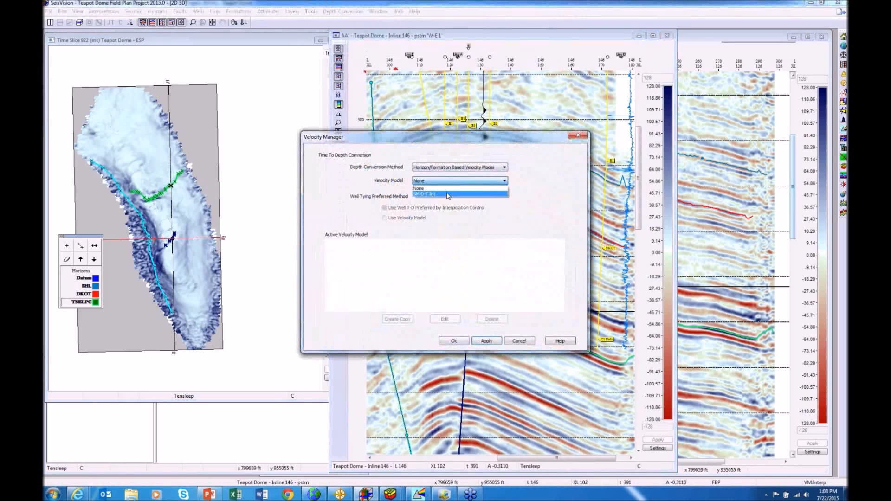
{"action": "left_click", "coordinate": [447, 194]}
{"action": "left_click_drag", "start_coordinate": [408, 142], "coordinate": [227, 140]}
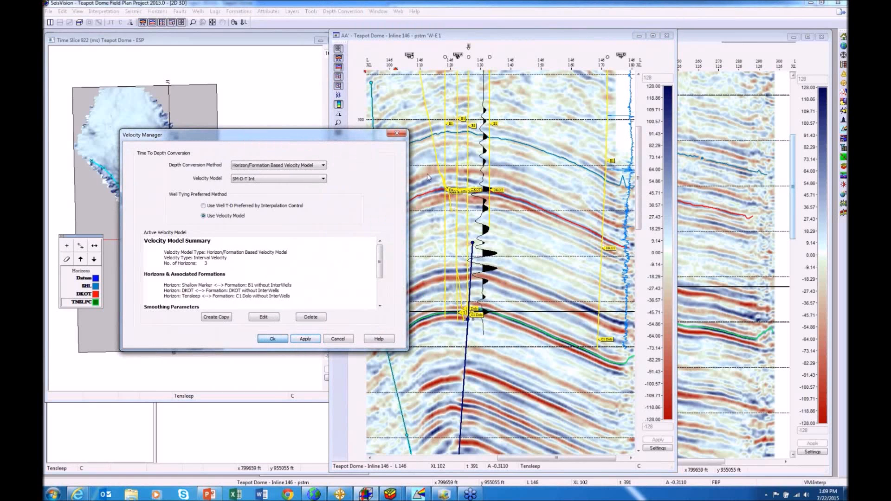
{"action": "left_click", "coordinate": [272, 339]}
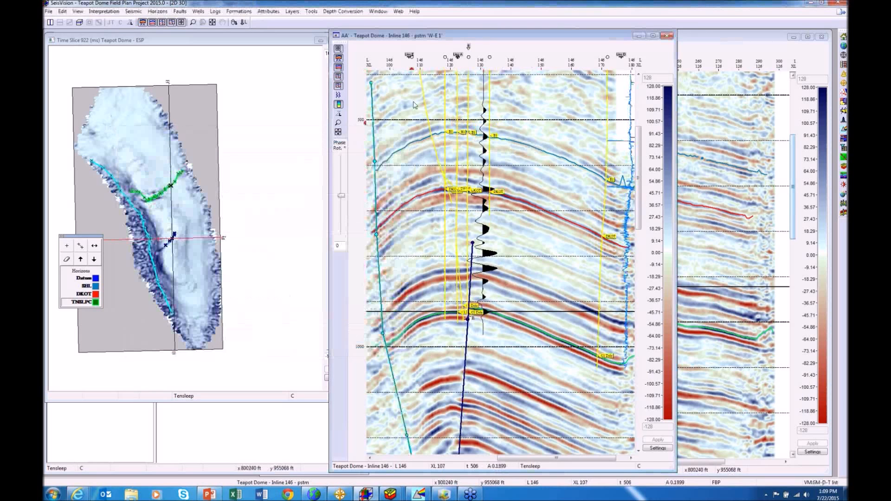
Step: Switch to smartSECTION with FrameBuilder and set the DKOT surface's source in the GeoSurface model to the SeisVision DKOT horizon
{"action": "mouse_move", "coordinate": [390, 494]}
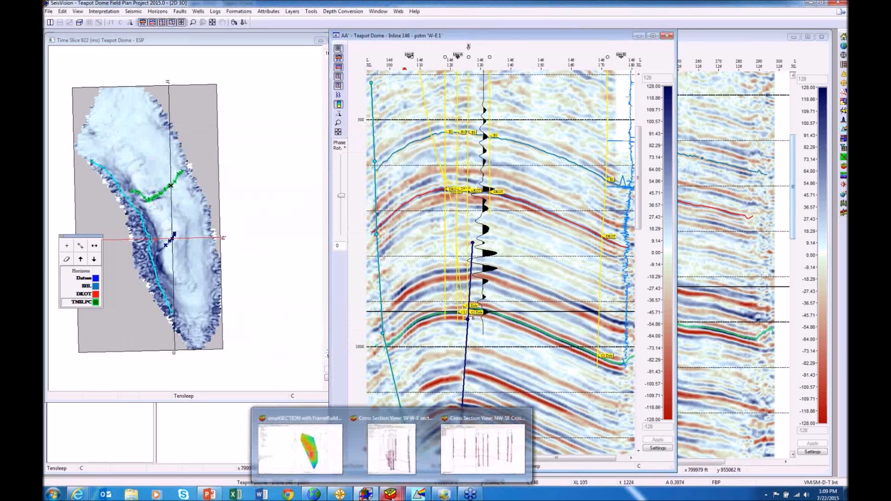
{"action": "left_click", "coordinate": [310, 454]}
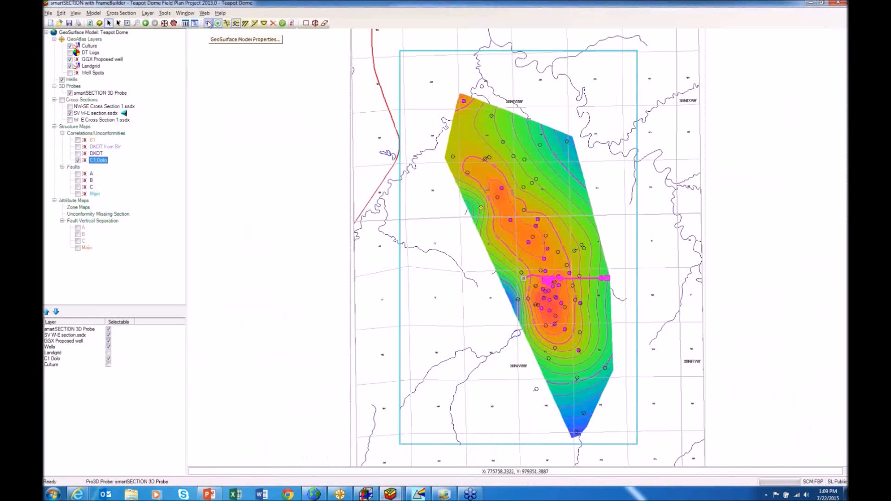
{"action": "left_click", "coordinate": [207, 24]}
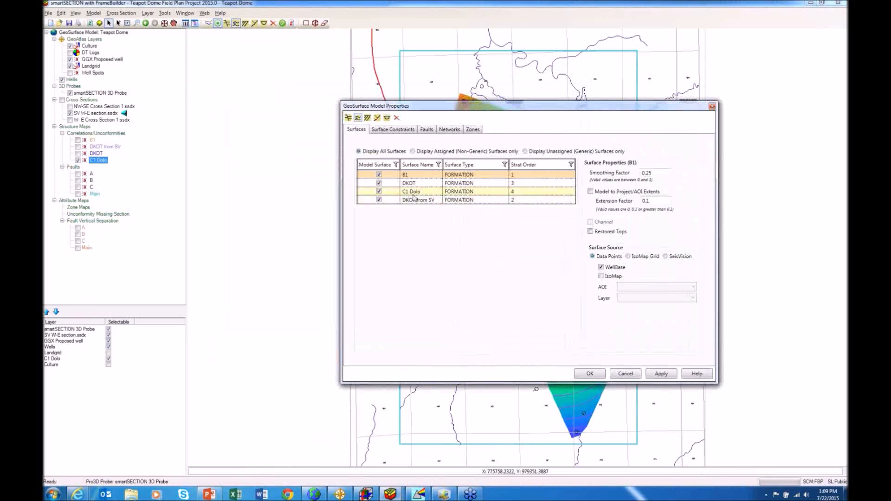
{"action": "left_click", "coordinate": [428, 184]}
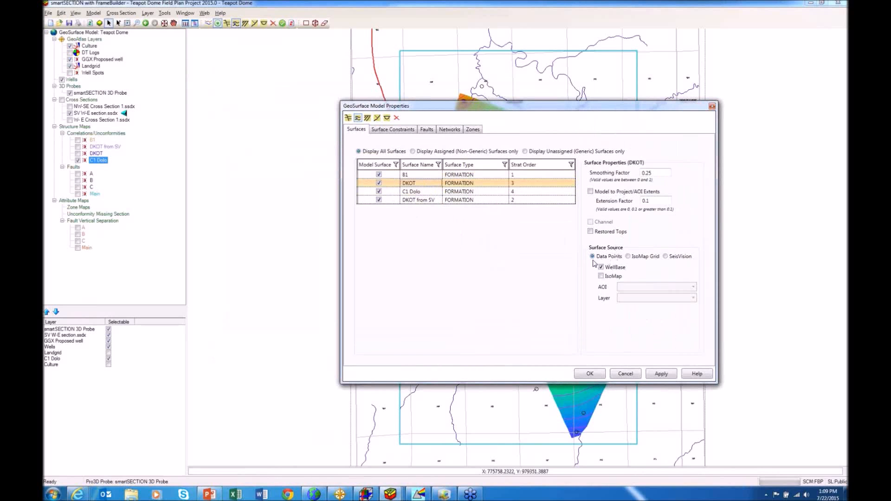
{"action": "left_click", "coordinate": [666, 257]}
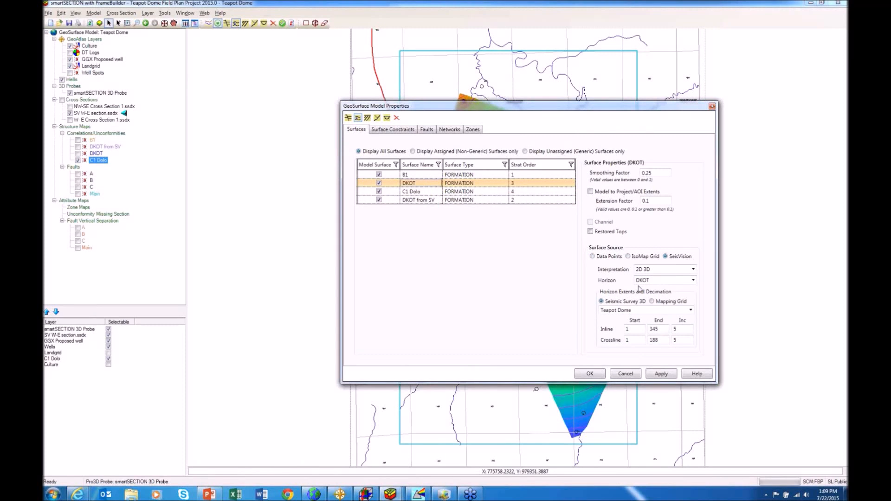
Step: Set the source of faults A, B, C and Main to their SeisVision 2D 3D interpretations and update the model
{"action": "left_click", "coordinate": [427, 130]}
{"action": "left_click", "coordinate": [423, 165]}
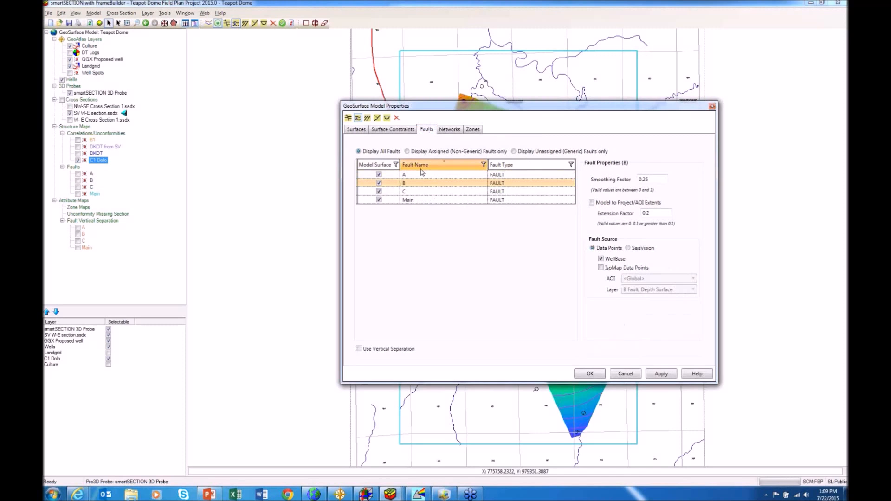
{"action": "left_click", "coordinate": [419, 175]}
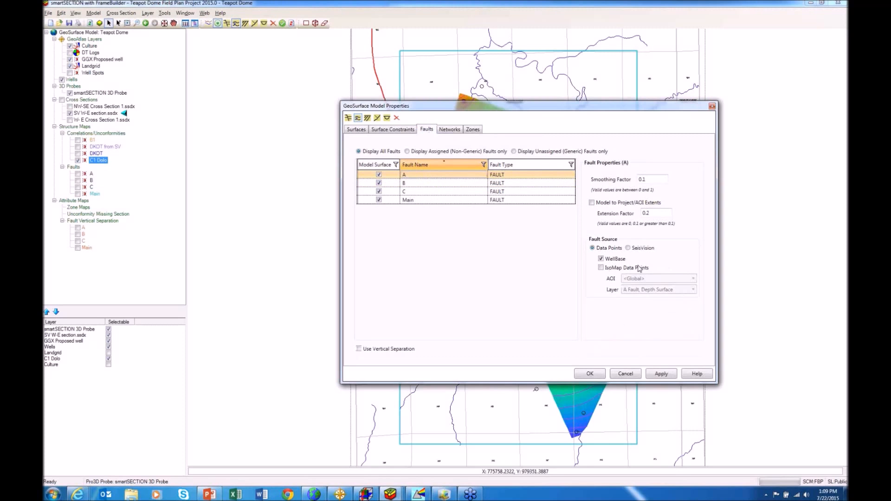
{"action": "left_click", "coordinate": [628, 248]}
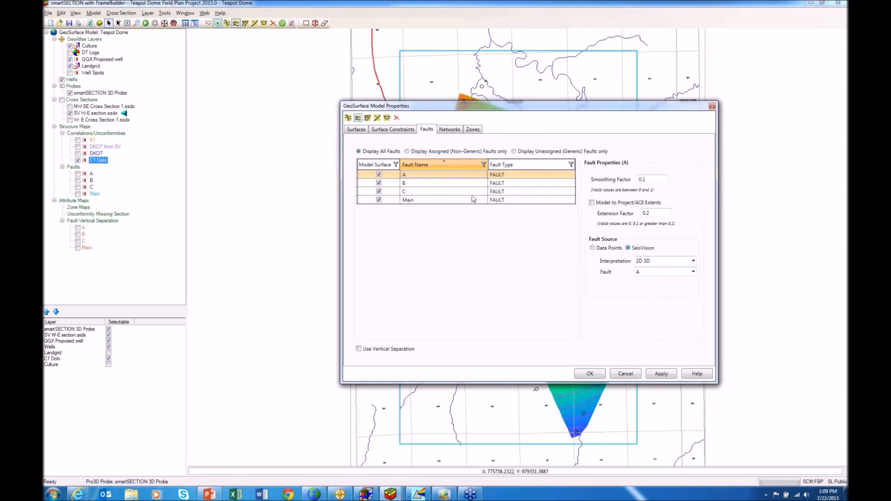
{"action": "left_click", "coordinate": [427, 183]}
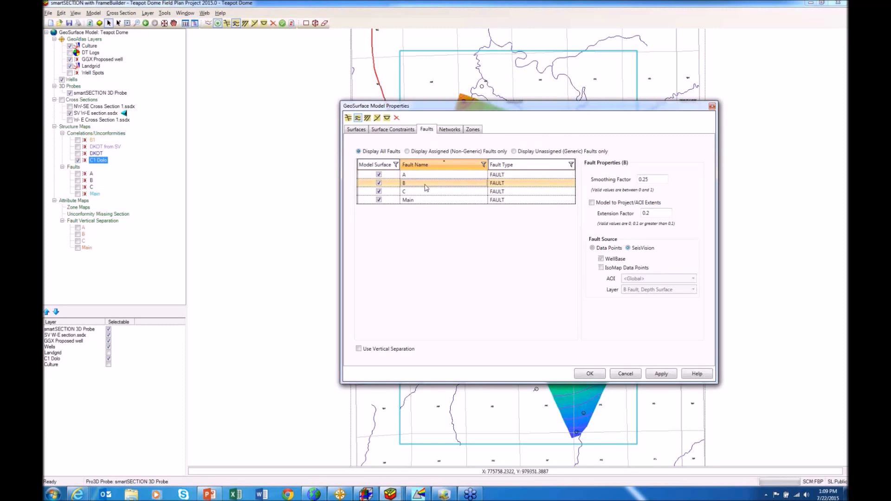
{"action": "left_click", "coordinate": [628, 248]}
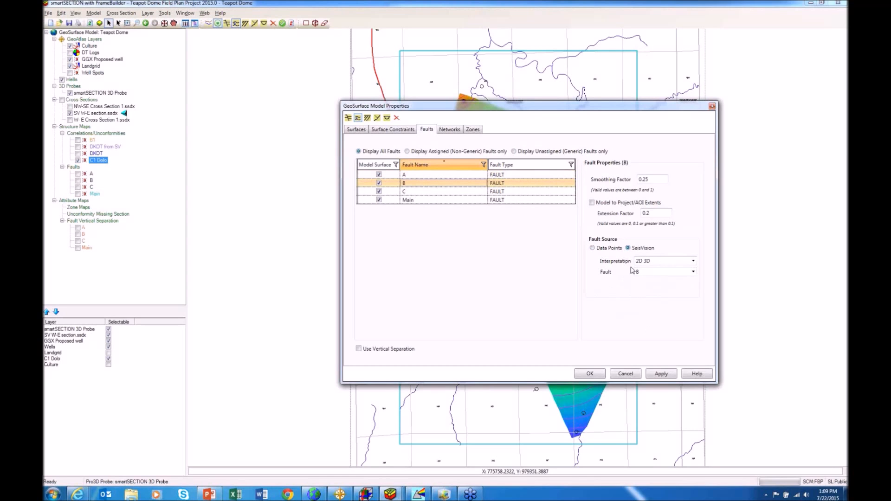
{"action": "left_click", "coordinate": [449, 192]}
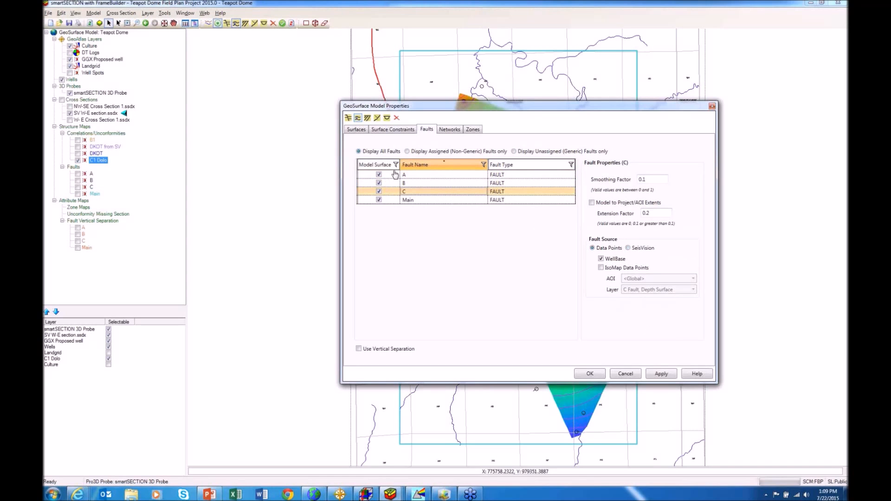
{"action": "left_click", "coordinate": [628, 248]}
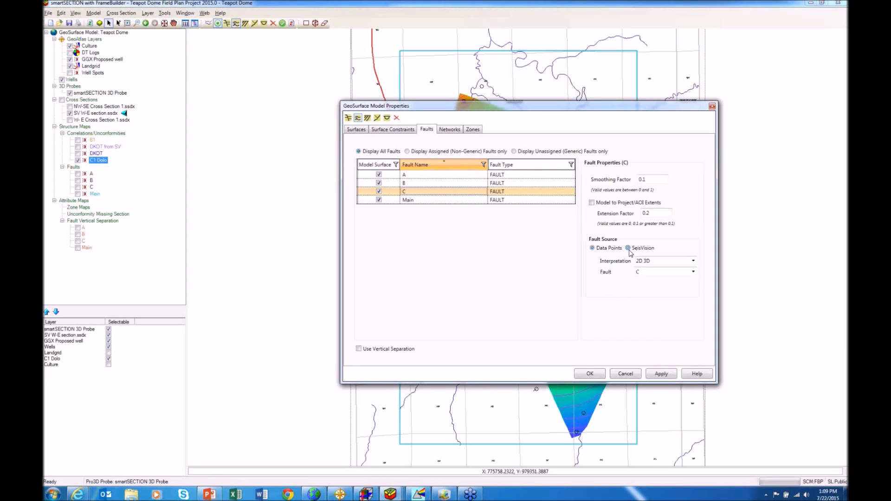
{"action": "left_click", "coordinate": [417, 201]}
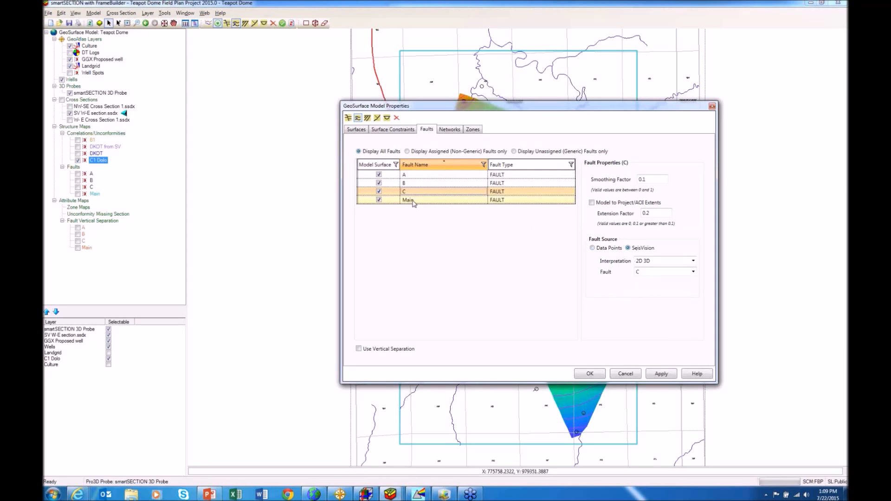
{"action": "left_click", "coordinate": [629, 248]}
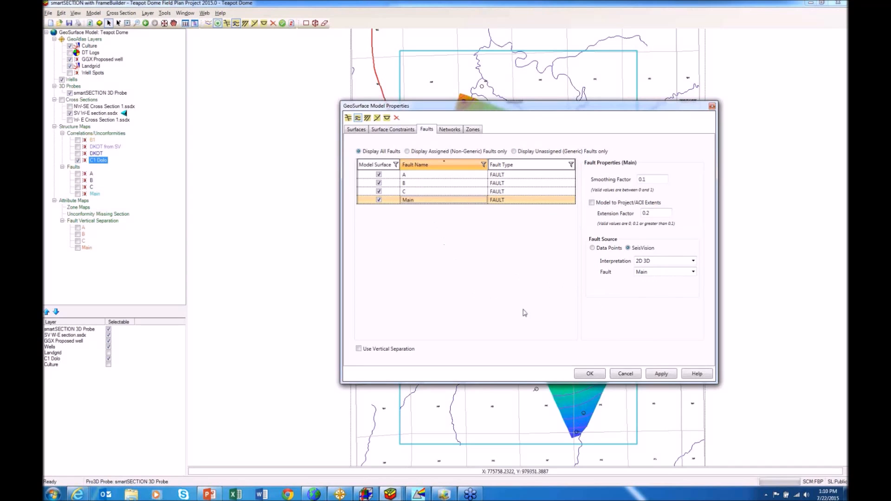
{"action": "left_click", "coordinate": [590, 374]}
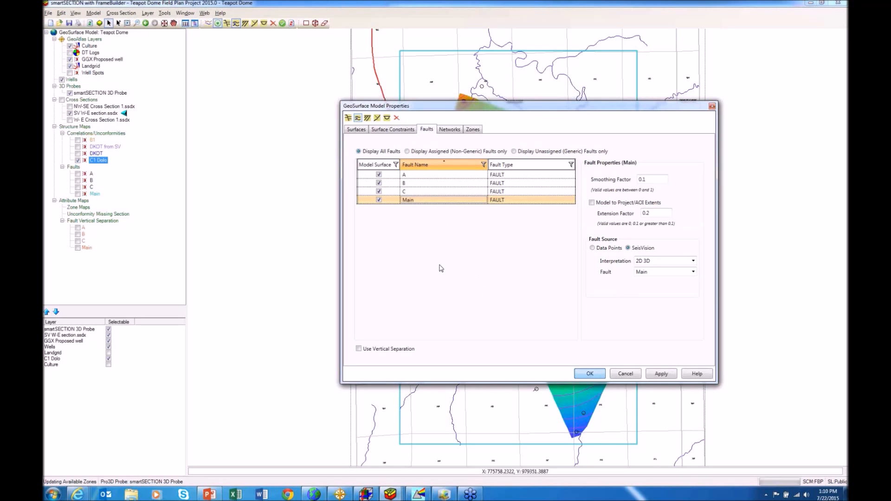
{"action": "key", "text": "Return"}
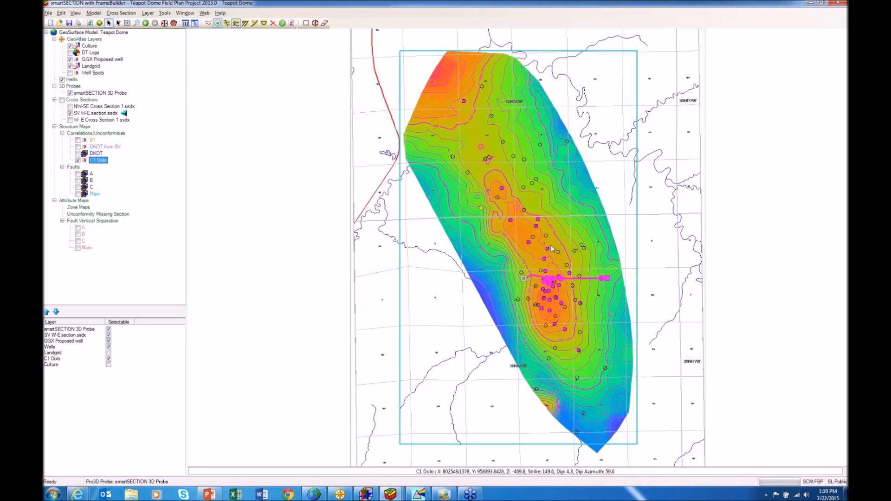
Step: In the GeoSurface model, return the DKOT surface's source to data points and source DKOT from SV from the SeisVision DKOT horizon
{"action": "left_click", "coordinate": [208, 23]}
{"action": "left_click", "coordinate": [393, 129]}
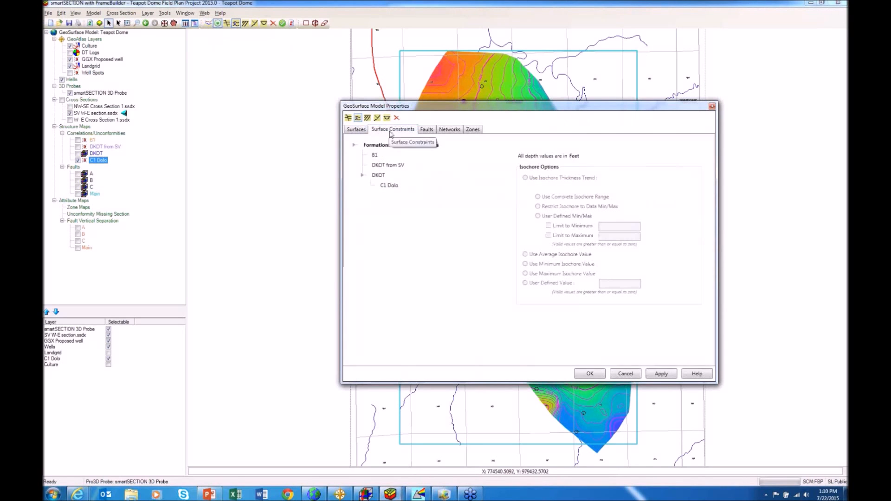
{"action": "left_click", "coordinate": [357, 130]}
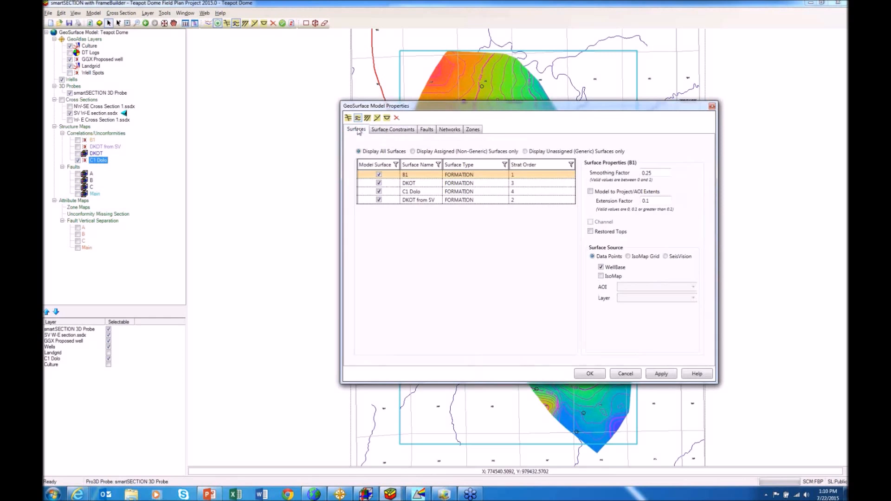
{"action": "left_click", "coordinate": [427, 200]}
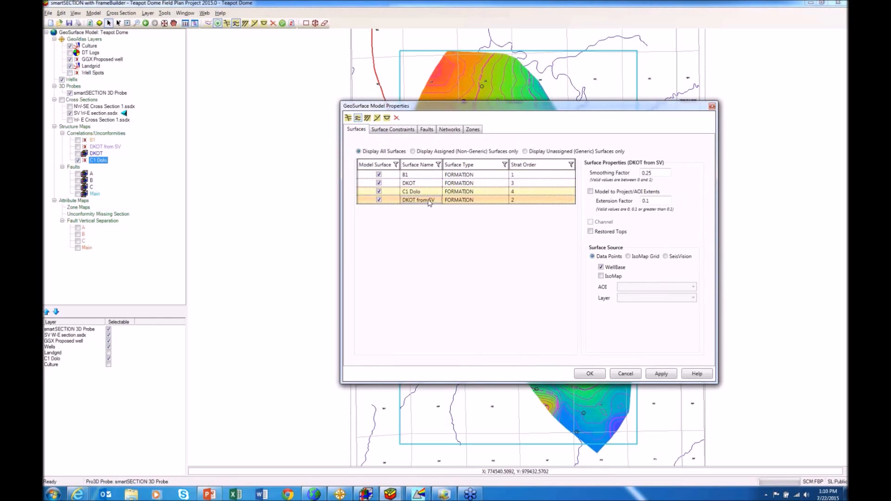
{"action": "left_click", "coordinate": [441, 185]}
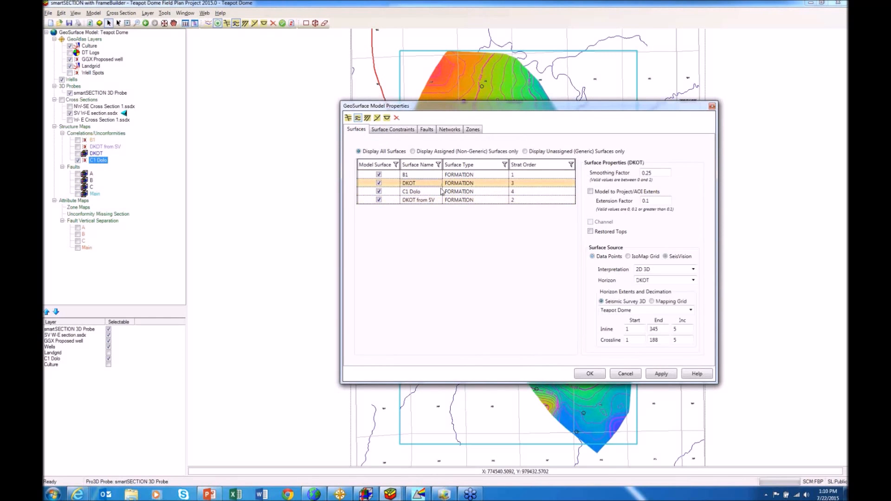
{"action": "left_click", "coordinate": [592, 256]}
{"action": "left_click", "coordinate": [426, 201]}
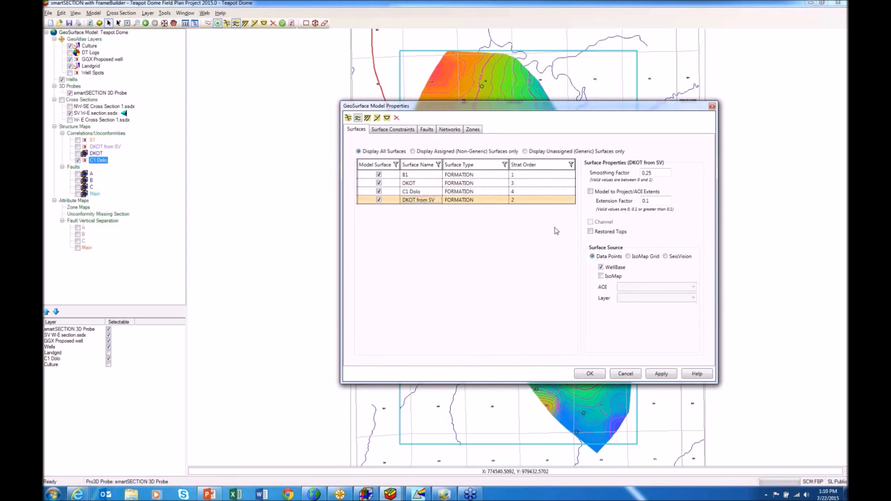
{"action": "left_click", "coordinate": [665, 256]}
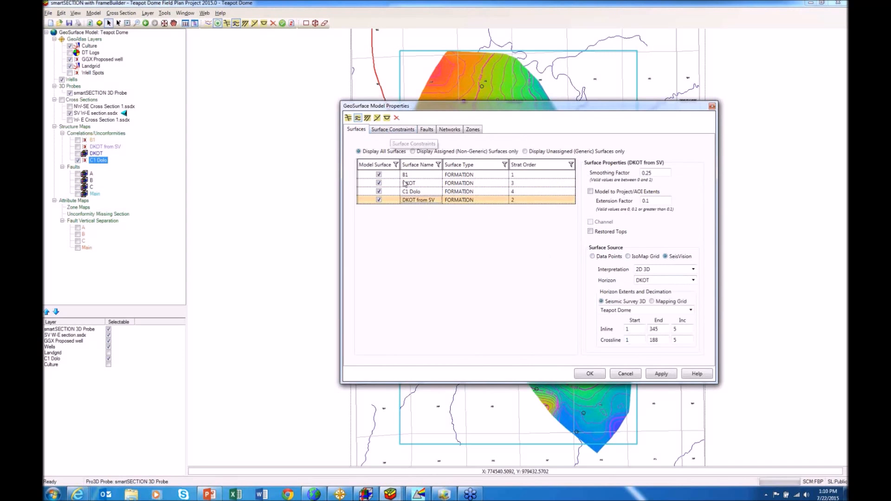
Step: In the surface constraints, make DKOT conform to DKOT from SV using the complete isochore range, and accept the model properties
{"action": "left_click", "coordinate": [392, 129]}
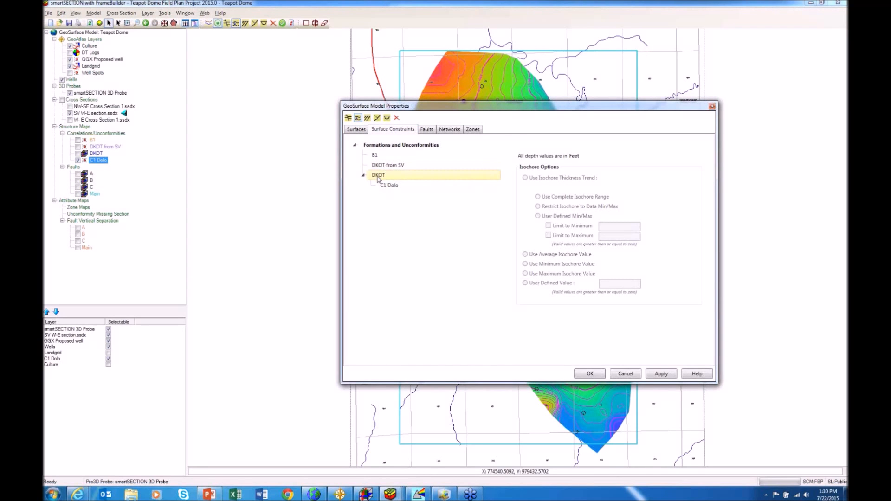
{"action": "left_click_drag", "start_coordinate": [380, 177], "coordinate": [387, 167]}
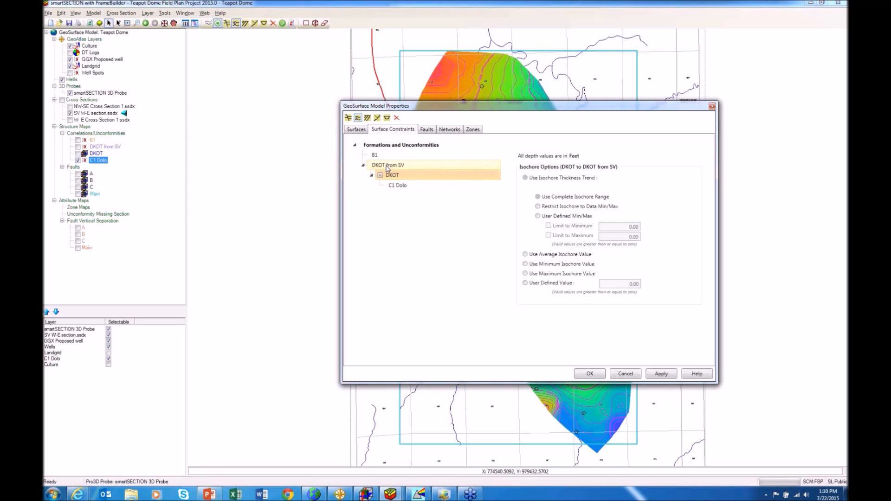
{"action": "left_click", "coordinate": [593, 377]}
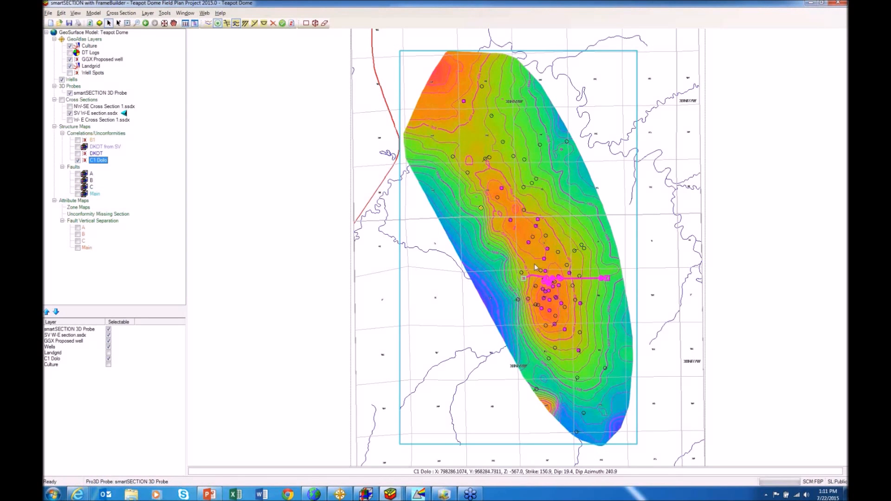
Step: Include the faults in the GeoSurface model and update the model
{"action": "left_click", "coordinate": [72, 168]}
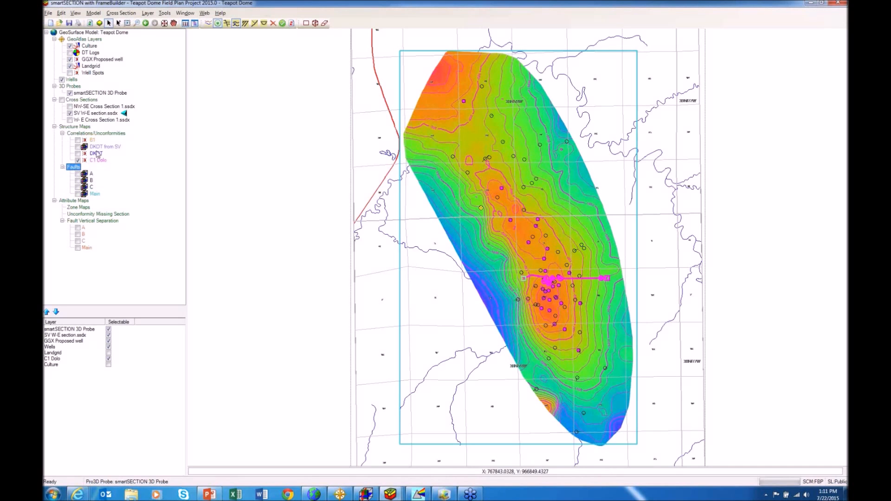
{"action": "left_click", "coordinate": [227, 23]}
{"action": "left_click", "coordinate": [283, 26]}
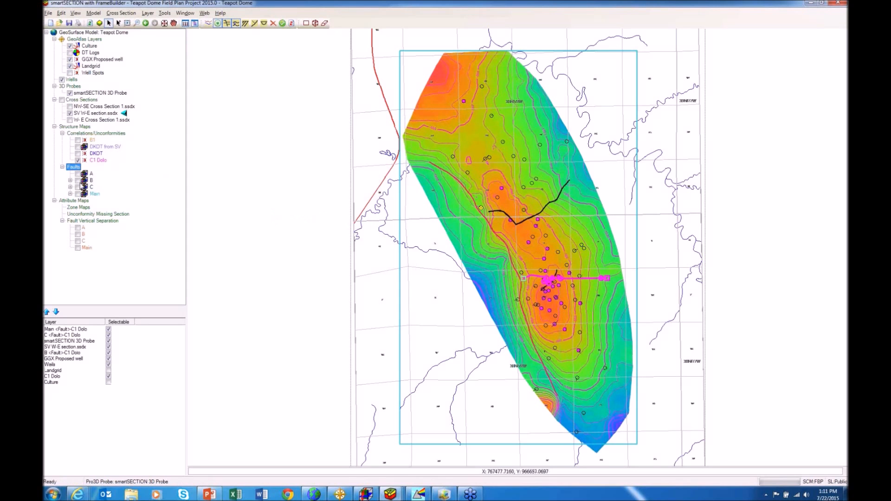
Step: Review the surface intersections listed under faults B, C and Main, including their C1 Dolo traces
{"action": "left_click", "coordinate": [70, 181]}
{"action": "left_click", "coordinate": [70, 194]}
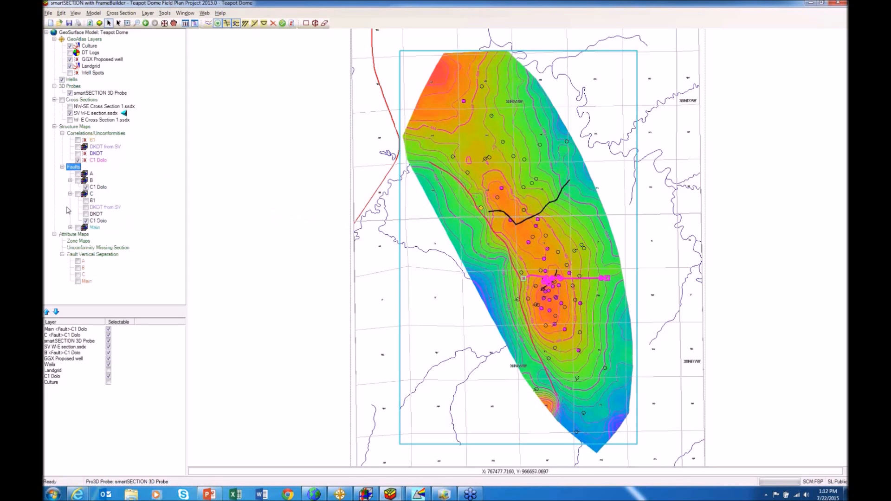
{"action": "left_click", "coordinate": [70, 227]}
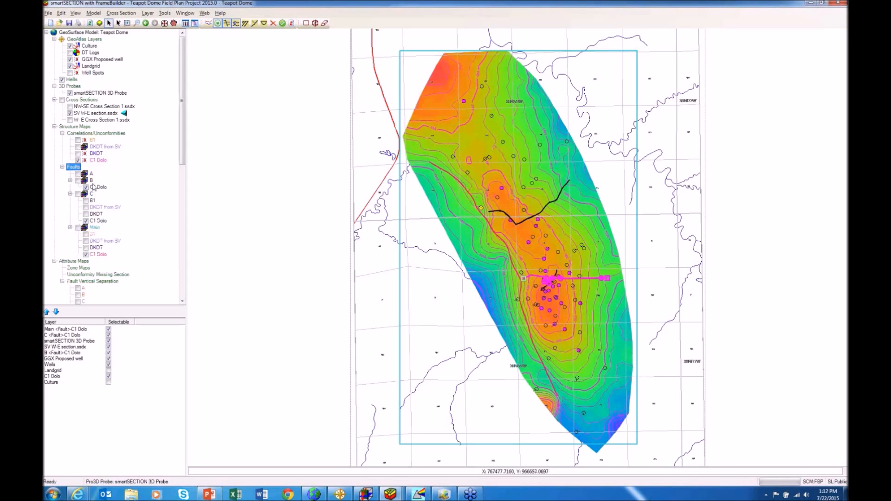
{"action": "left_click", "coordinate": [91, 180]}
{"action": "left_click", "coordinate": [96, 188]}
{"action": "left_click", "coordinate": [98, 221]}
{"action": "left_click", "coordinate": [94, 227]}
{"action": "left_click", "coordinate": [99, 255]}
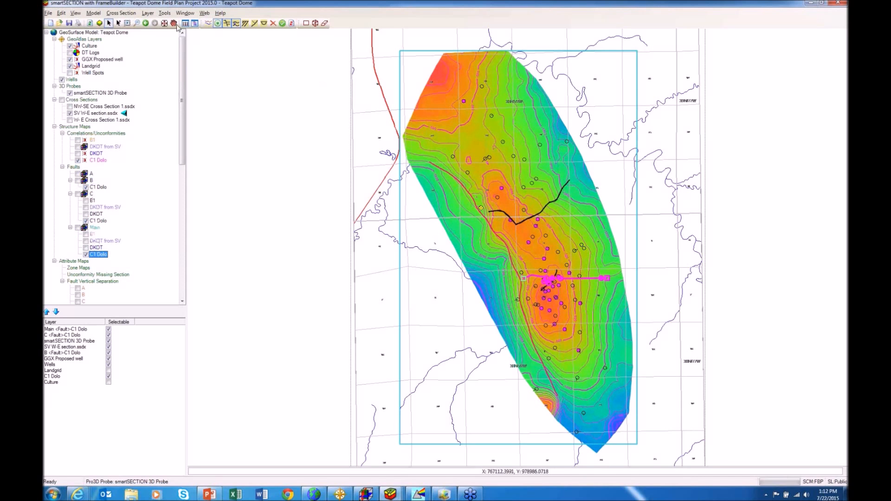
Step: Examine the fault traces on the C1 Dolo structure map up close and return to the full map extent
{"action": "left_click", "coordinate": [127, 23]}
{"action": "mouse_move", "coordinate": [464, 195]}
{"action": "left_mouse_down"}
{"action": "mouse_move", "coordinate": [591, 240]}
{"action": "mouse_move", "coordinate": [623, 285]}
{"action": "left_mouse_up"}
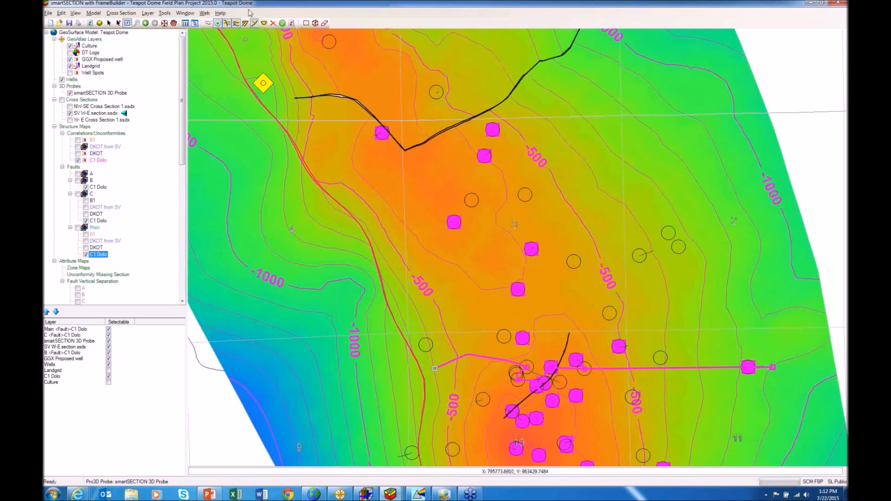
{"action": "left_click", "coordinate": [174, 22]}
{"action": "left_click_drag", "start_coordinate": [251, 127], "coordinate": [263, 167]}
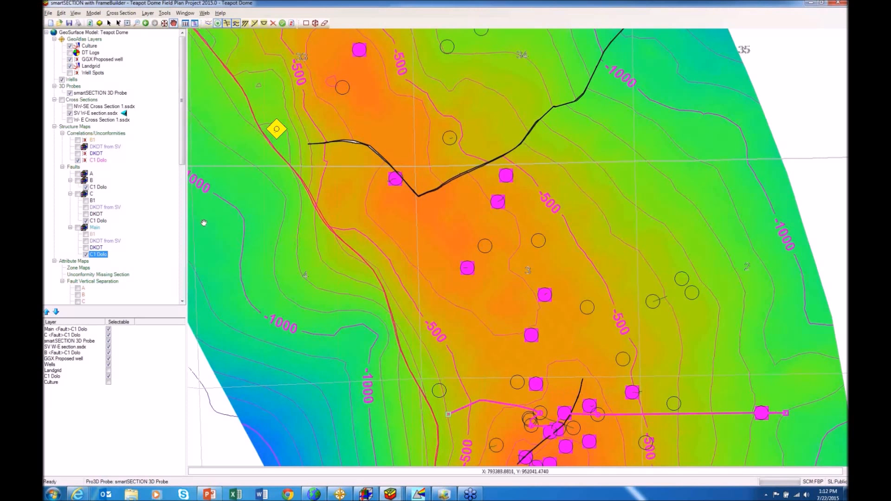
{"action": "left_click", "coordinate": [164, 23]}
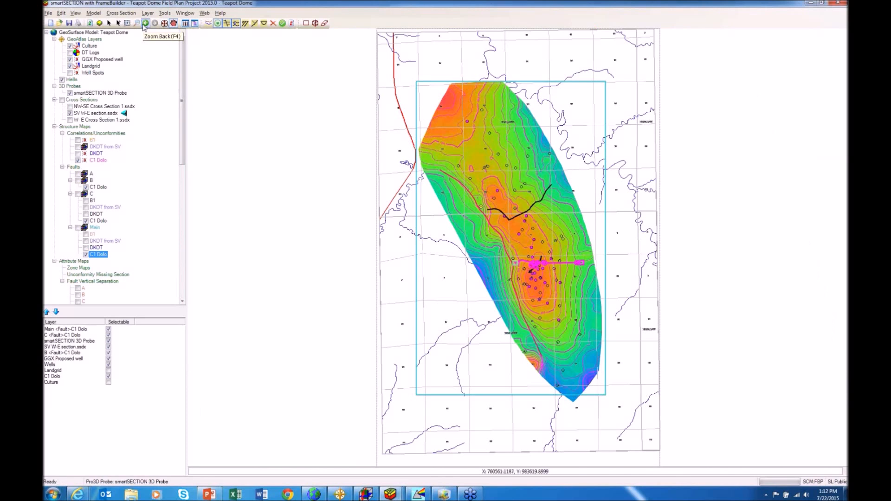
{"action": "left_click", "coordinate": [108, 24]}
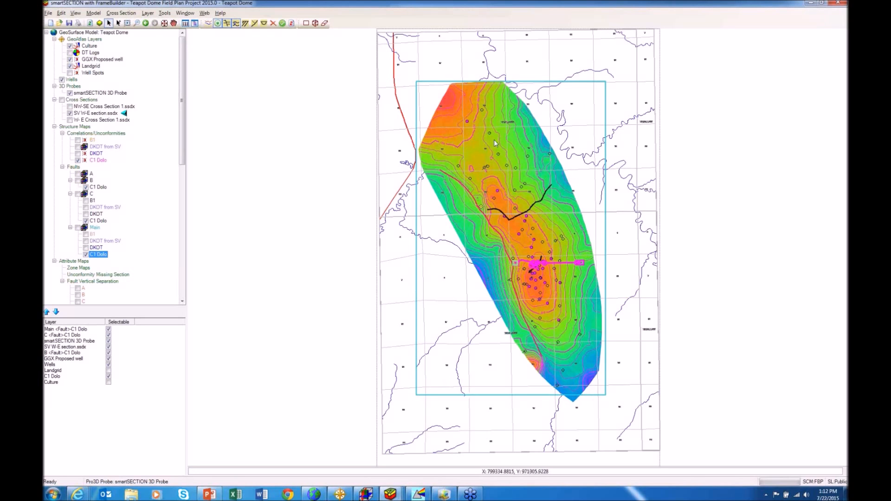
Step: Switch to Pro 3D and hide all Frame Builder surfaces and faults in the Teapot Dome 3D Probe
{"action": "left_click", "coordinate": [441, 496]}
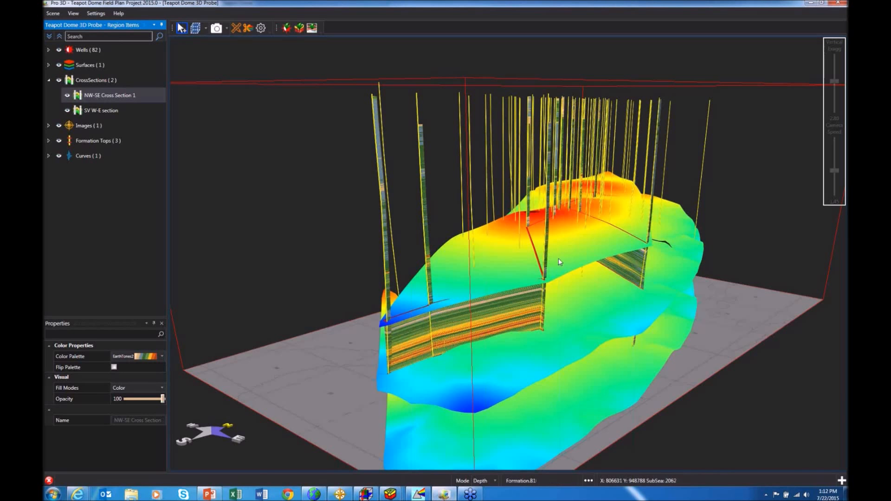
{"action": "left_click", "coordinate": [558, 258]}
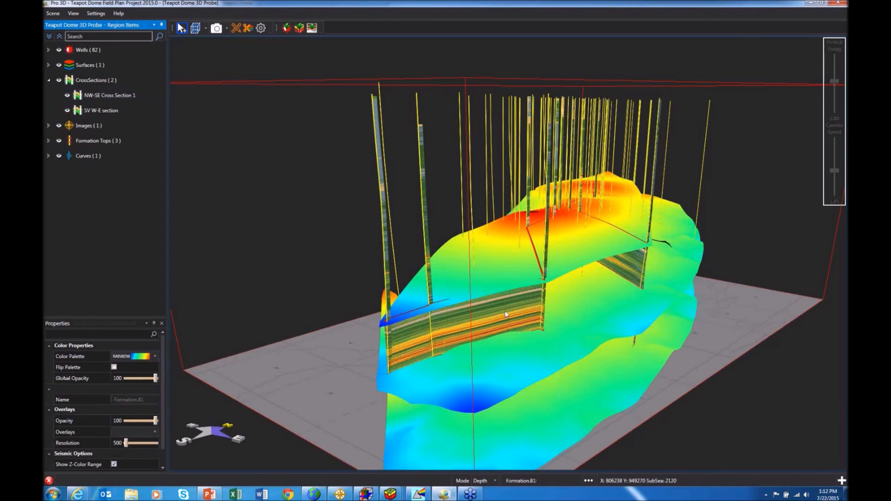
{"action": "left_click", "coordinate": [48, 66]}
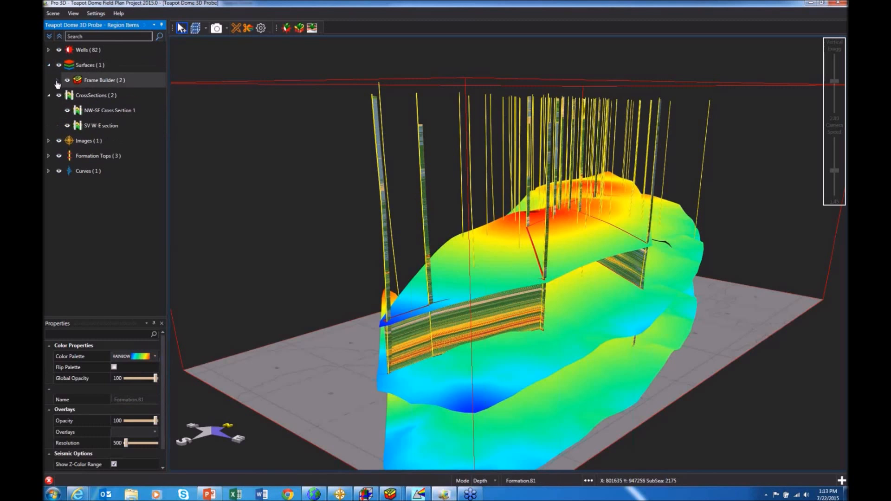
{"action": "left_click", "coordinate": [57, 81]}
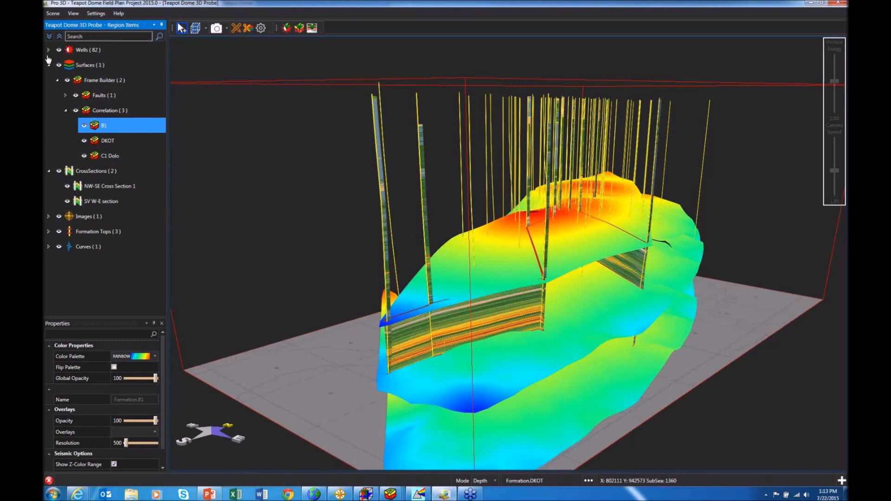
{"action": "left_click", "coordinate": [68, 81]}
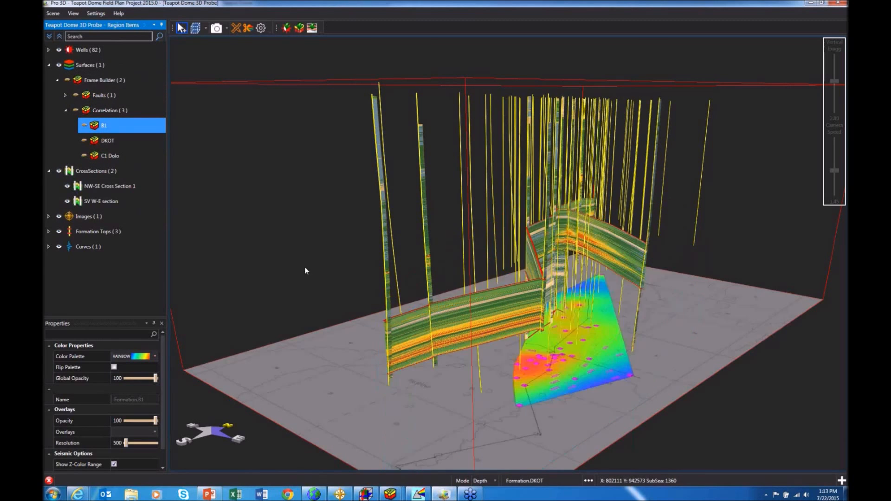
Step: Open the SV W-E section and NW-SE Cross Section 1 views to examine their surfaces and well logs
{"action": "mouse_move", "coordinate": [395, 496]}
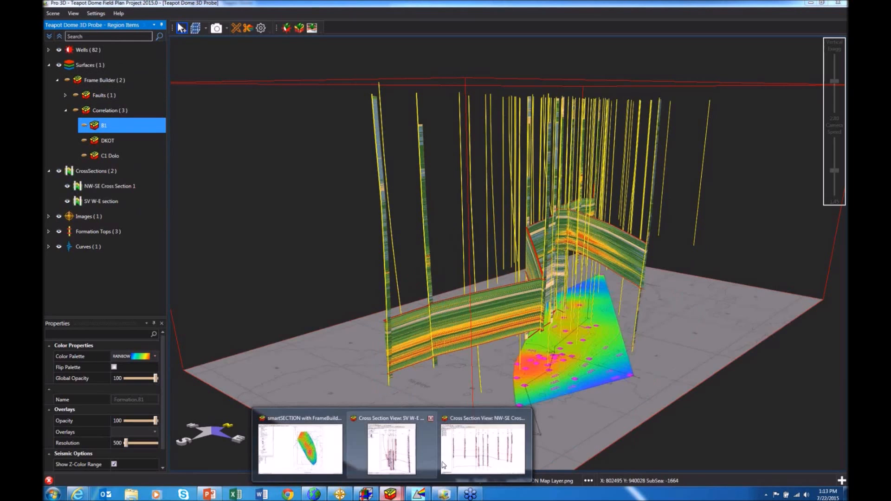
{"action": "left_click", "coordinate": [409, 443]}
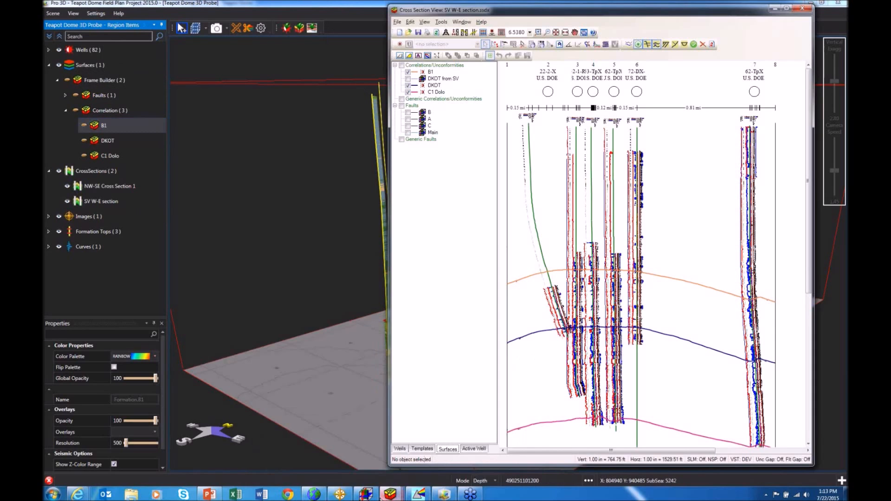
{"action": "mouse_move", "coordinate": [389, 494]}
{"action": "left_click", "coordinate": [484, 445]}
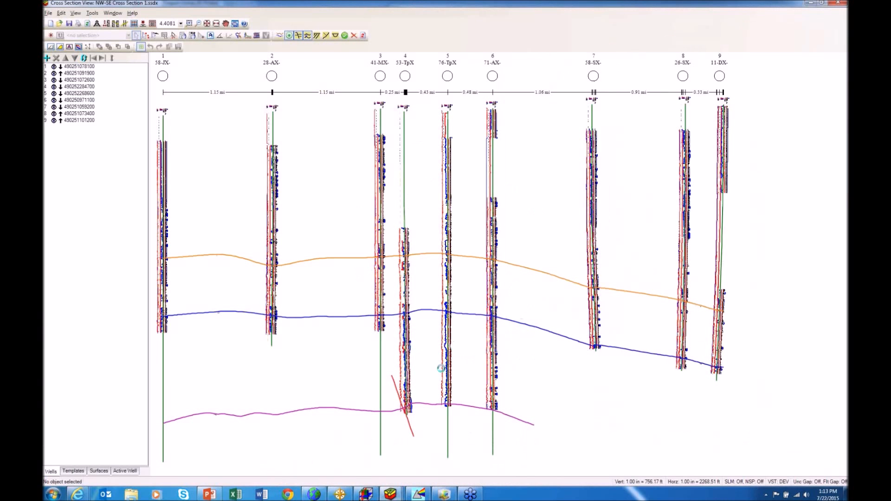
Step: Return to Pro 3D and display the seismic along NW-SE Cross Section 1
{"action": "left_click", "coordinate": [441, 495]}
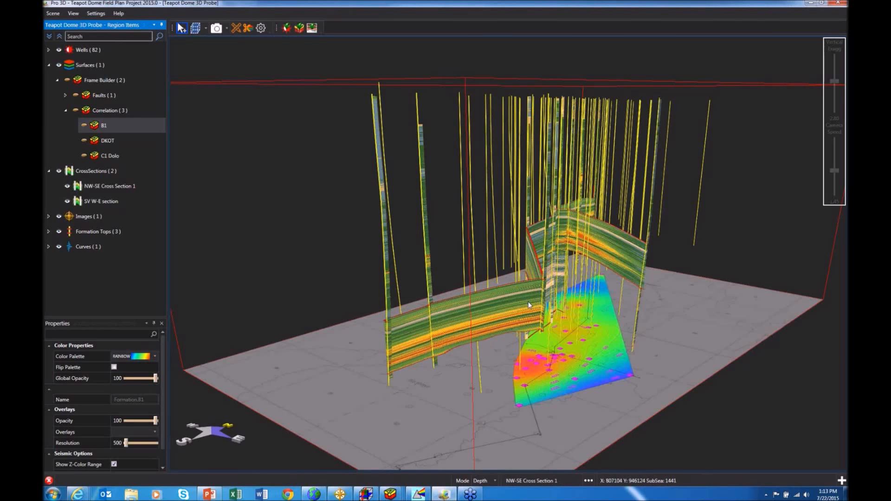
{"action": "scroll", "coordinate": [528, 305], "scroll_direction": "up", "scroll_amount": 5}
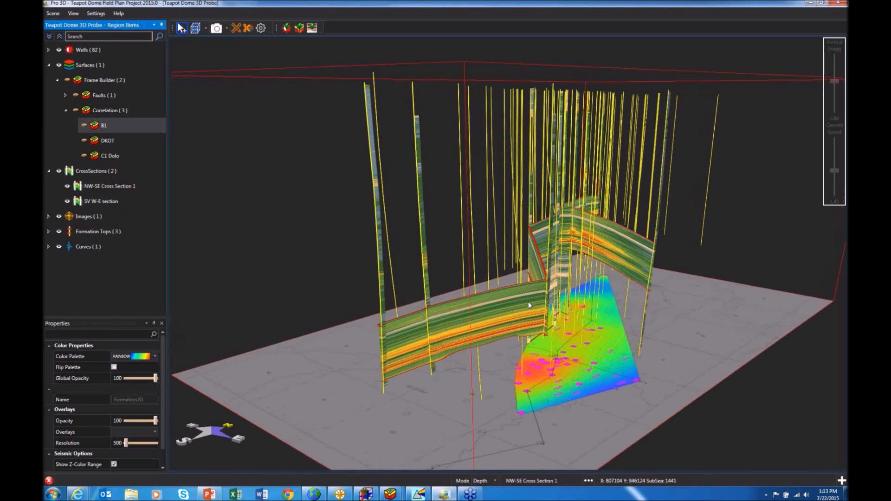
{"action": "scroll", "coordinate": [529, 304], "scroll_direction": "up", "scroll_amount": 5}
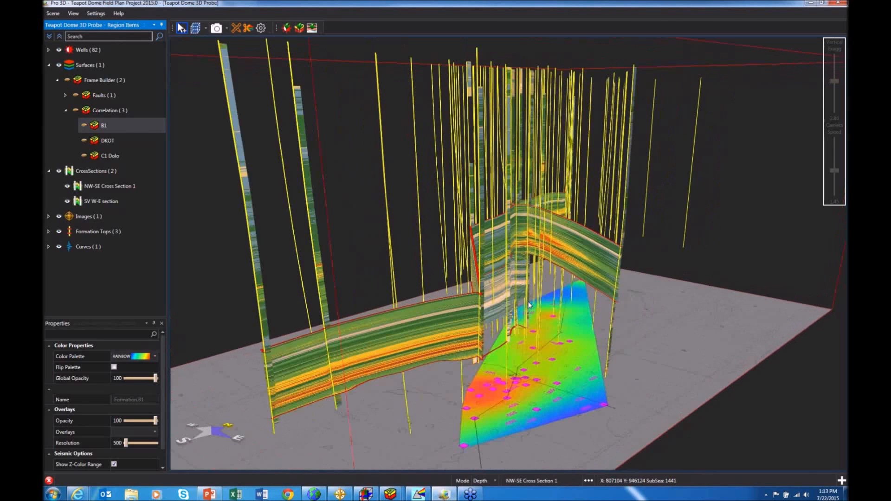
{"action": "scroll", "coordinate": [528, 305], "scroll_direction": "up", "scroll_amount": 4}
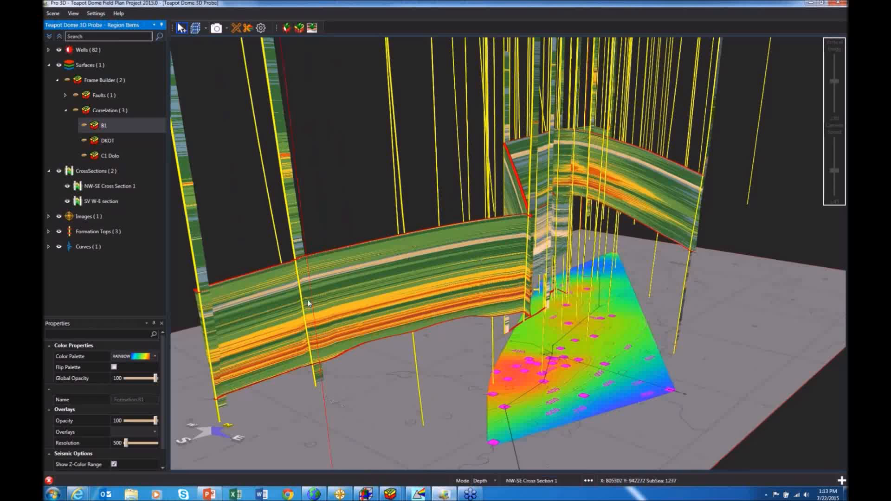
{"action": "left_click_drag", "start_coordinate": [308, 303], "coordinate": [393, 257]}
{"action": "left_click", "coordinate": [393, 257]}
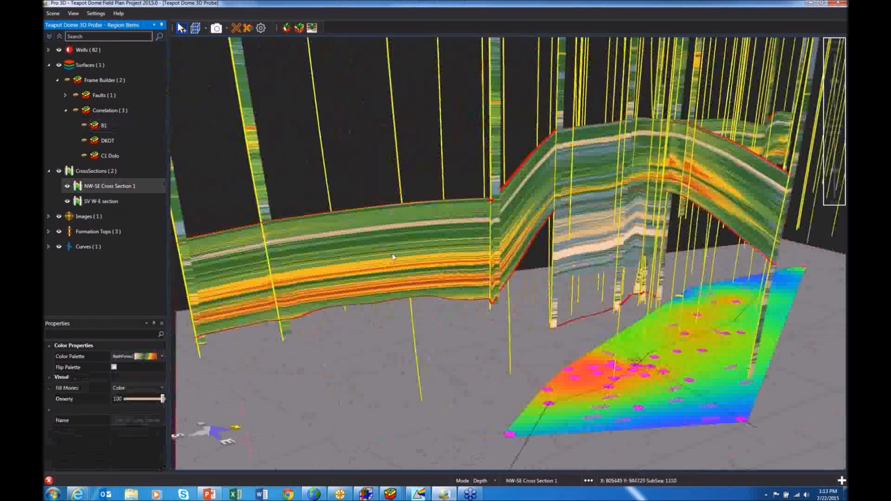
{"action": "right_click", "coordinate": [409, 256]}
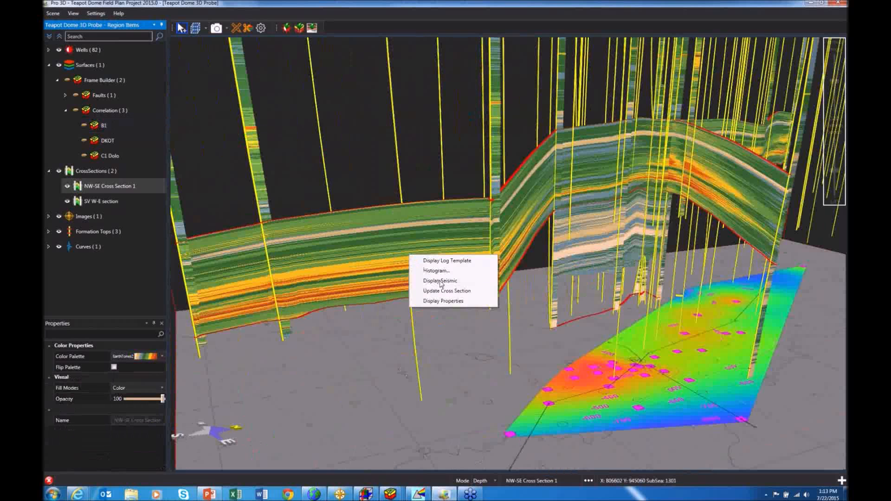
{"action": "left_click", "coordinate": [439, 281]}
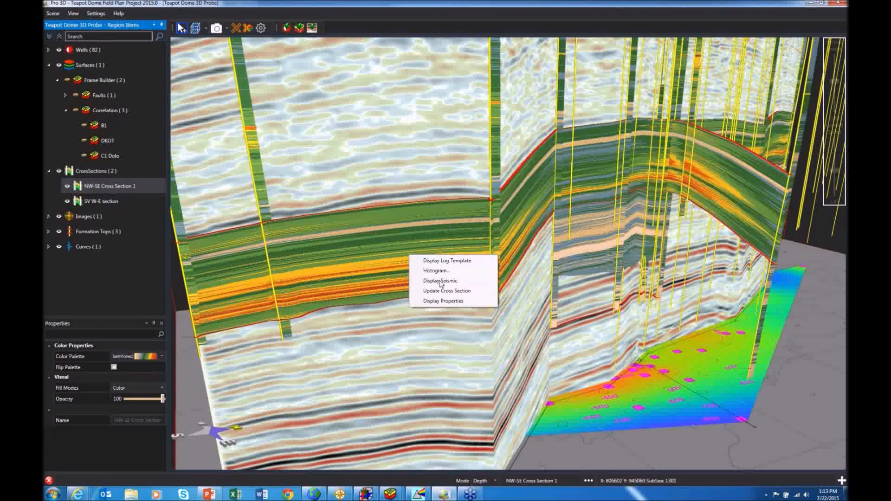
Step: Lower the opacity of NW-SE Cross Section 1 to 46 to compare it with the seismic, and restore it to 100
{"action": "left_click", "coordinate": [103, 186]}
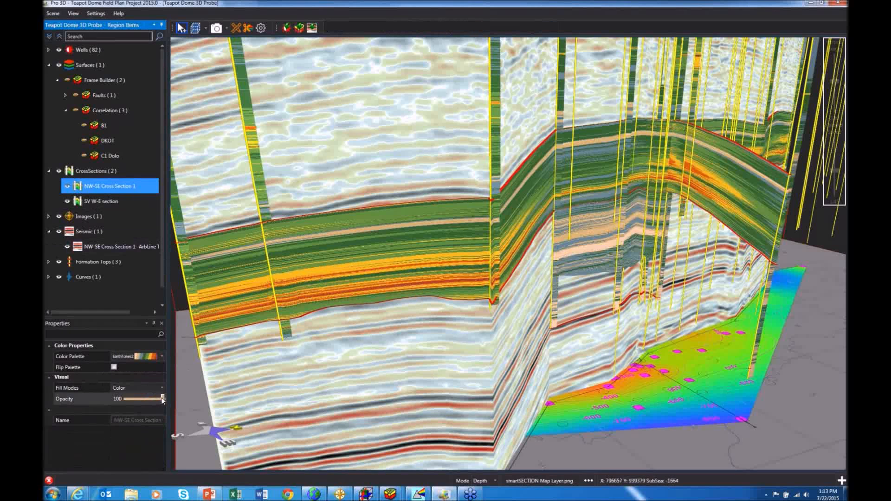
{"action": "left_click_drag", "start_coordinate": [162, 400], "coordinate": [141, 399]}
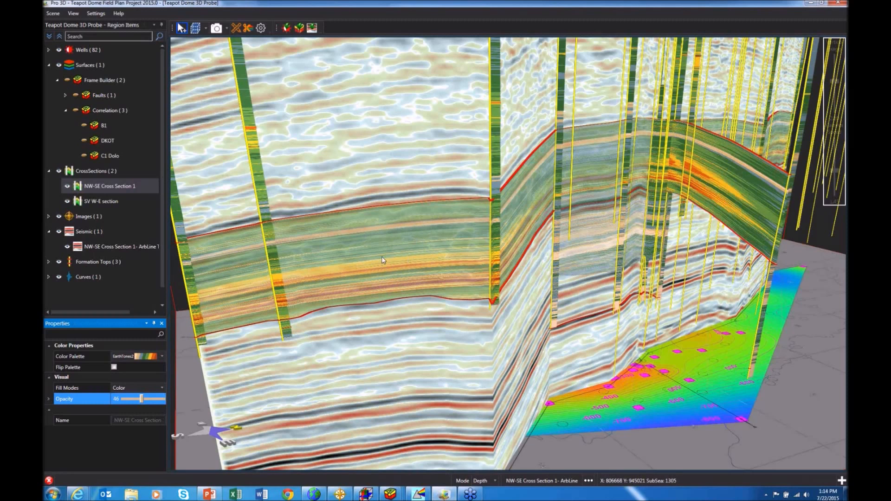
{"action": "left_click_drag", "start_coordinate": [142, 399], "coordinate": [163, 400]}
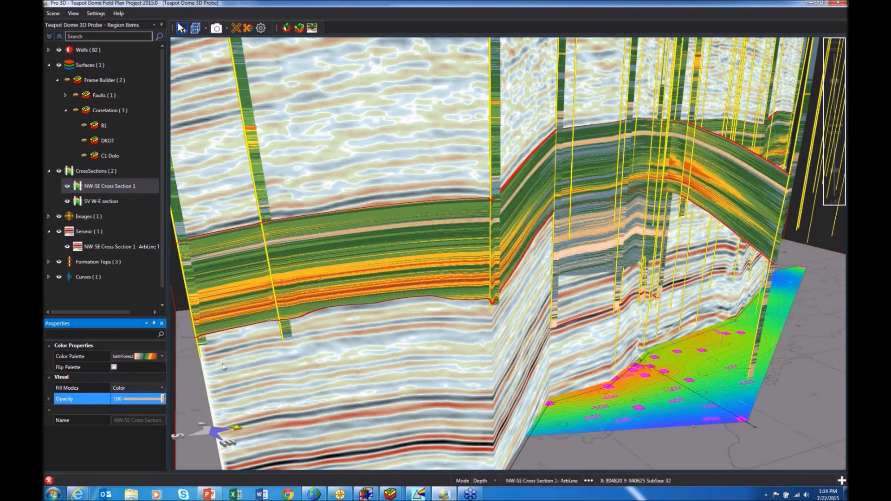
Step: Show a horizontal seismic slice through the NW-SE Cross Section 1 arbitrary line, just above its log-filled interval
{"action": "left_click_drag", "start_coordinate": [223, 367], "coordinate": [233, 364]}
{"action": "scroll", "coordinate": [231, 360], "scroll_direction": "down", "scroll_amount": 5}
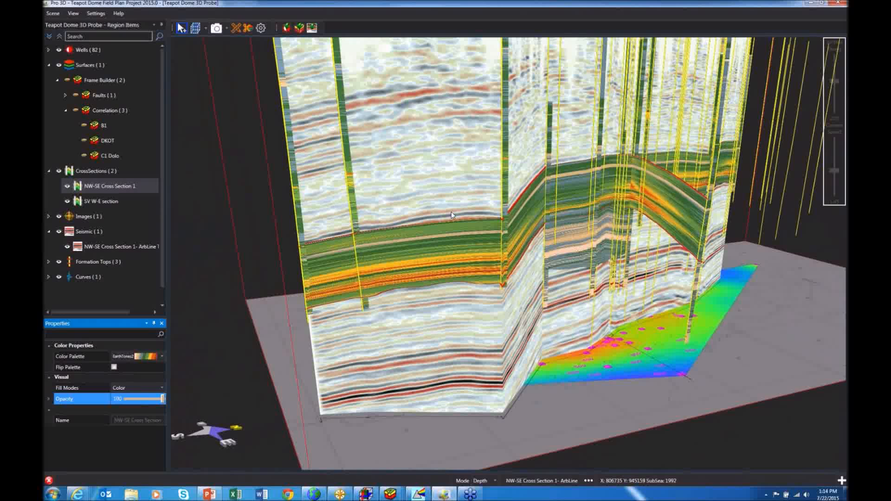
{"action": "right_click", "coordinate": [450, 213]}
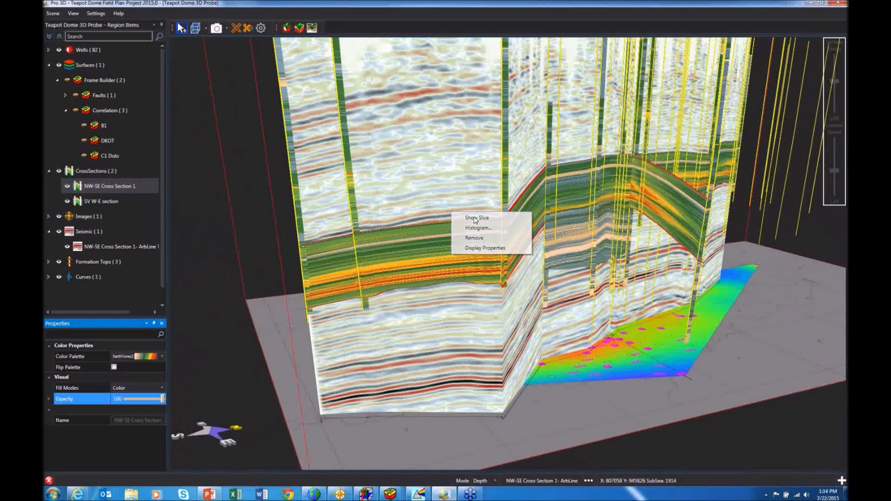
{"action": "left_click", "coordinate": [476, 218]}
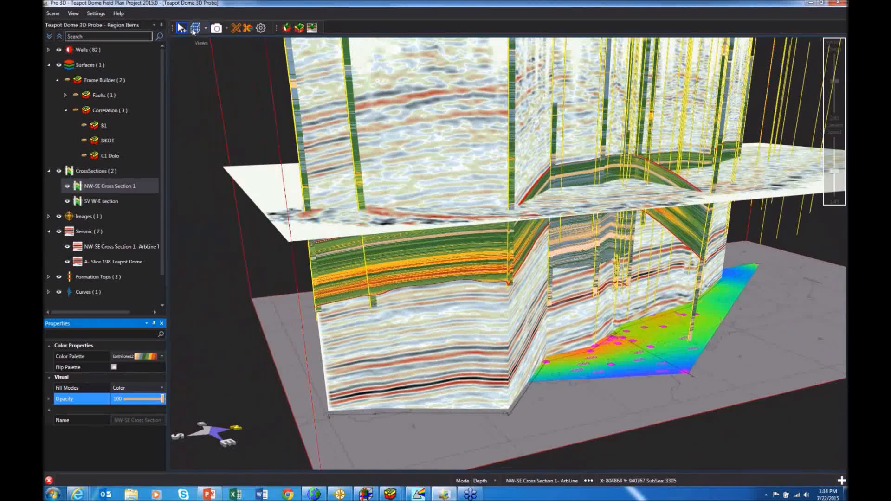
Step: View the scene from directly above and select the Teapot Dome seismic slice
{"action": "left_click", "coordinate": [193, 30]}
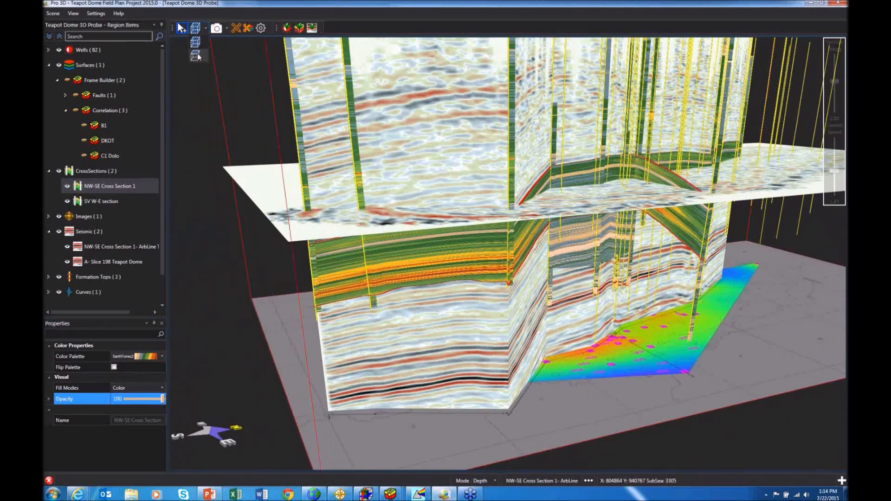
{"action": "left_click", "coordinate": [197, 56]}
{"action": "left_click", "coordinate": [113, 262]}
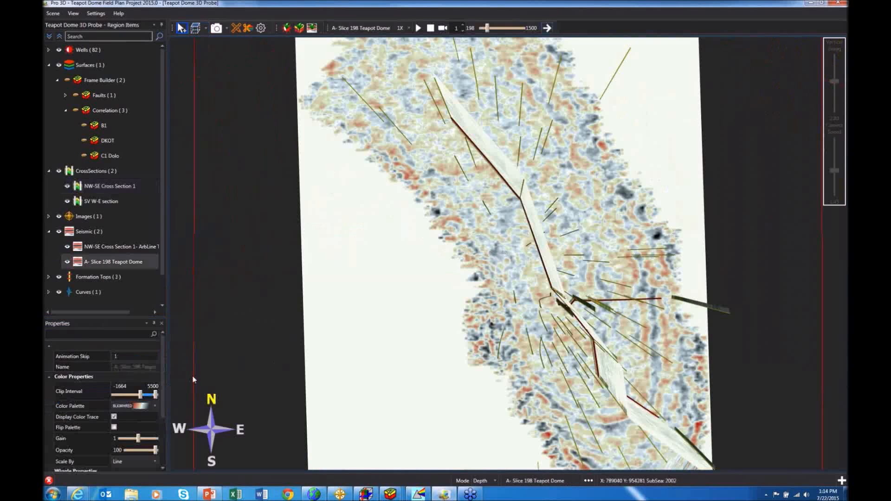
Step: Recolor the horizontal Teapot Dome seismic slice with the GrayScale253 palette and move it to slice 275
{"action": "left_click", "coordinate": [155, 406]}
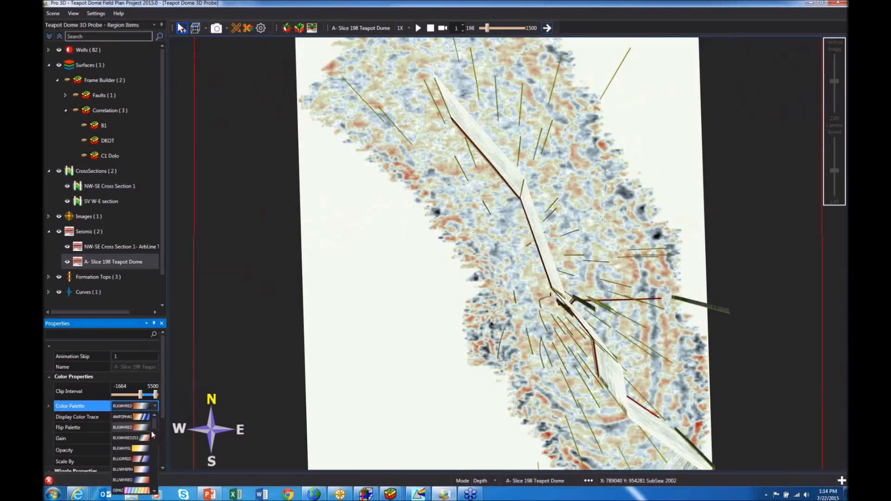
{"action": "left_click_drag", "start_coordinate": [154, 426], "coordinate": [154, 432]}
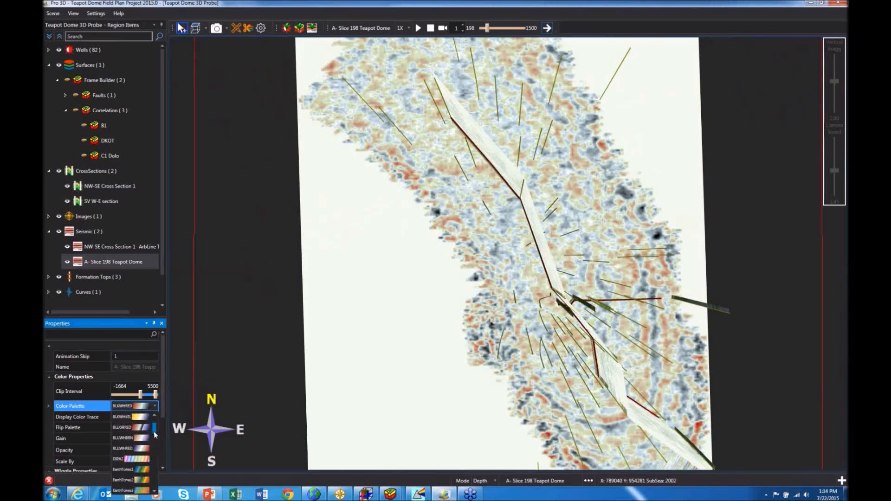
{"action": "scroll", "coordinate": [155, 435], "scroll_direction": "down", "scroll_amount": 3}
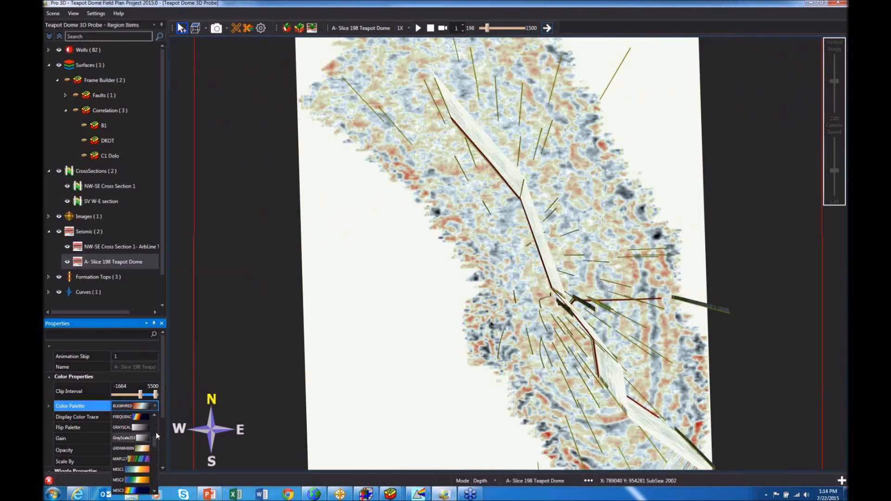
{"action": "left_click", "coordinate": [148, 438]}
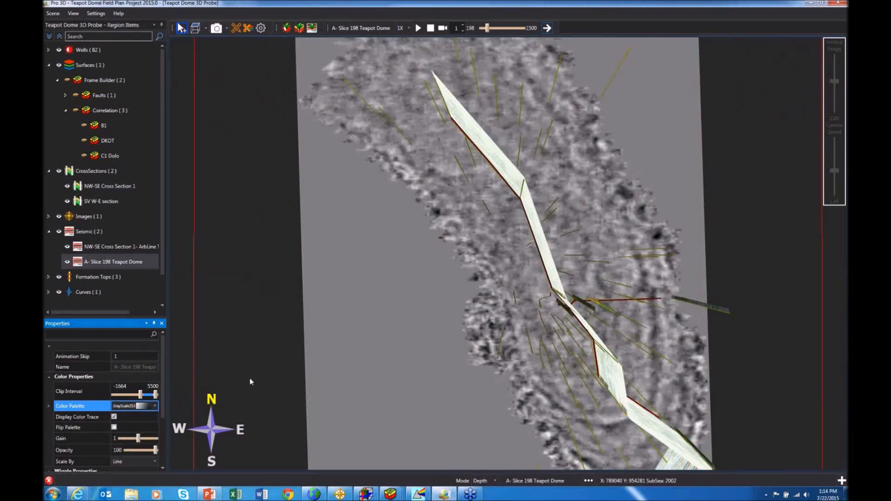
{"action": "left_click", "coordinate": [512, 28]}
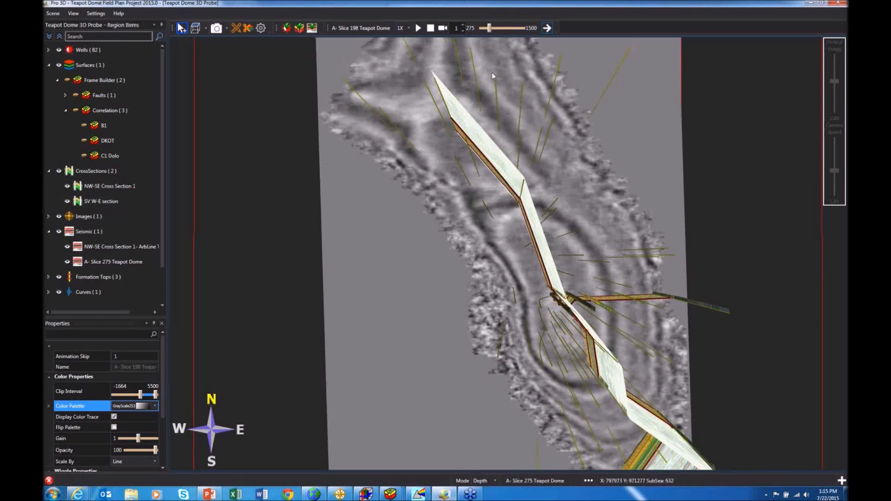
Step: Remove the horizontal Teapot Dome seismic slice and the NW-SE Cross Section 1 arbitrary seismic line from the 3D scene
{"action": "right_click", "coordinate": [475, 186]}
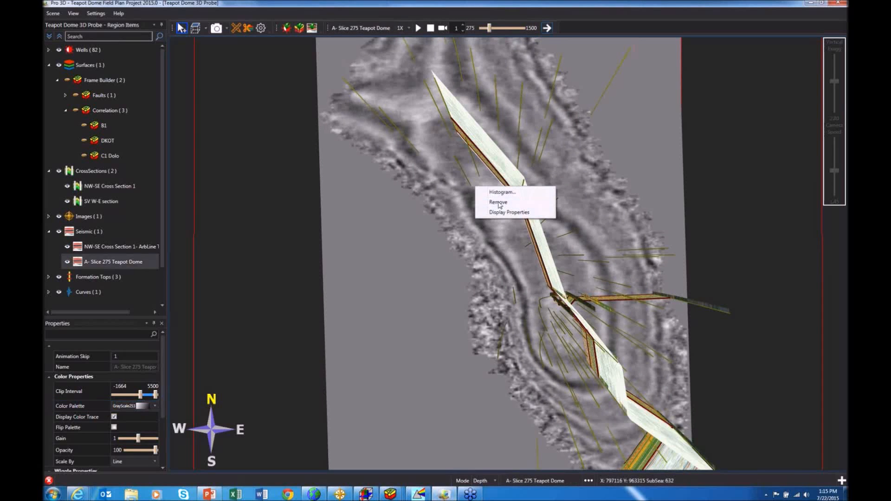
{"action": "left_click", "coordinate": [492, 202]}
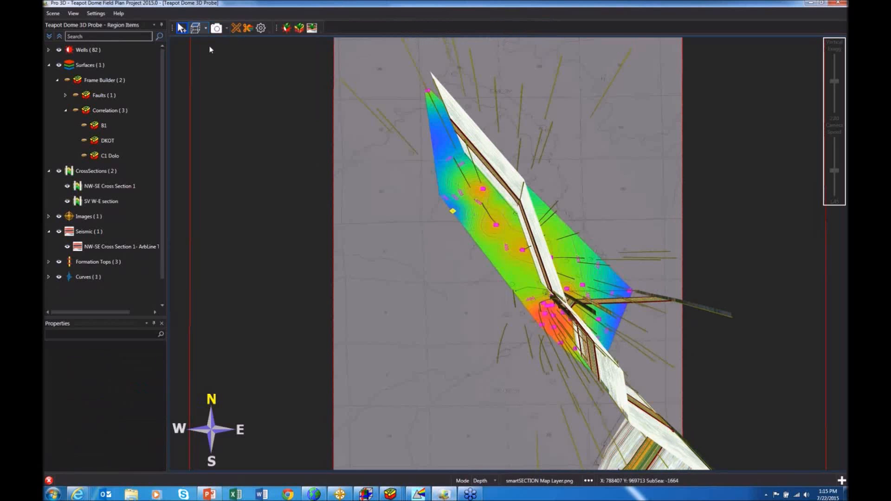
{"action": "left_click", "coordinate": [203, 30]}
{"action": "left_click", "coordinate": [195, 42]}
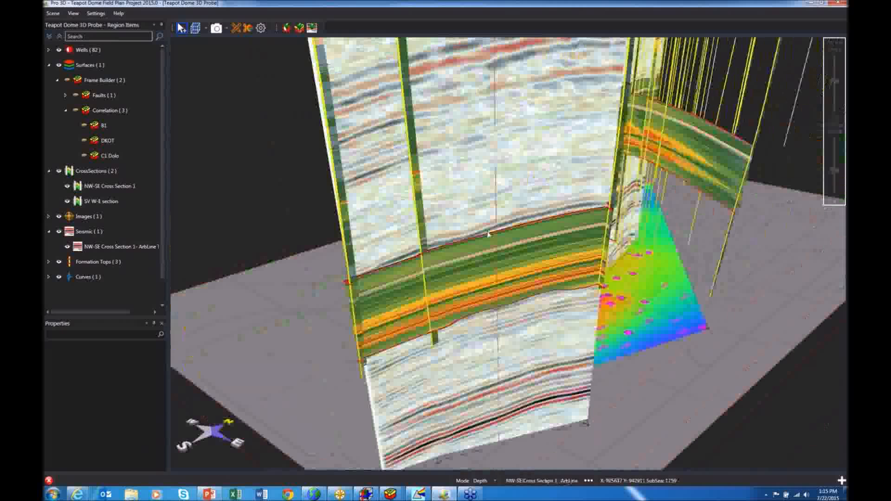
{"action": "left_click", "coordinate": [439, 263]}
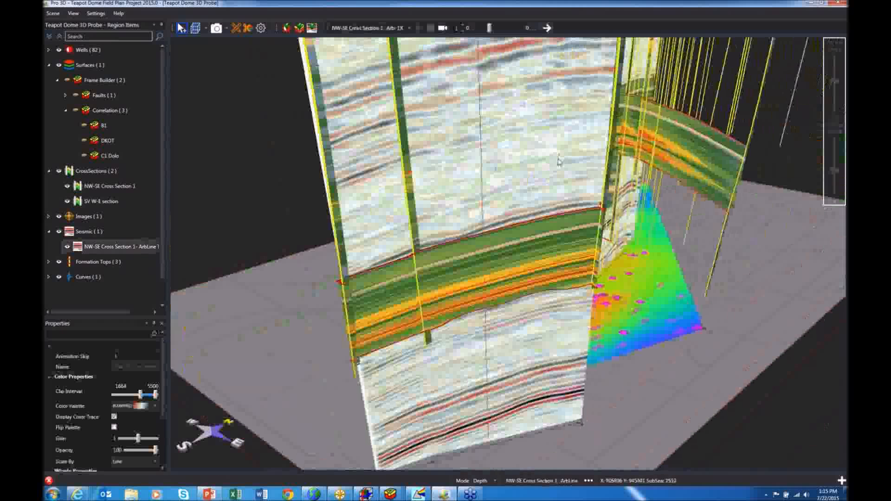
{"action": "right_click", "coordinate": [549, 179]}
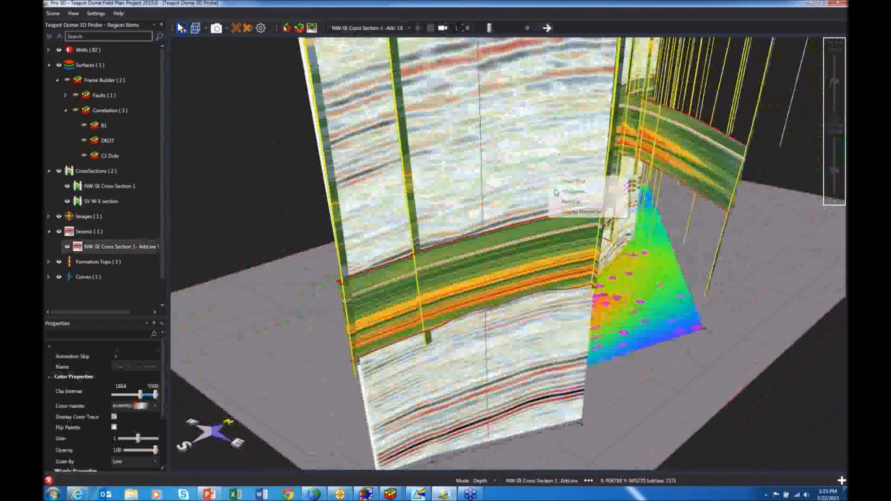
{"action": "left_click", "coordinate": [566, 202]}
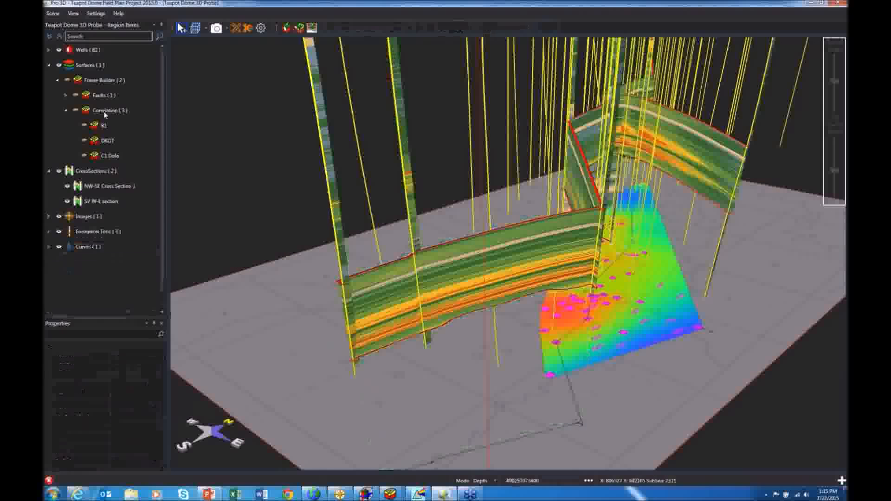
Step: Display the B1, DKOT and C1 Dolo correlation surfaces together with fault B, and select NW-SE Cross Section 1
{"action": "left_click", "coordinate": [84, 125]}
{"action": "left_click", "coordinate": [84, 141]}
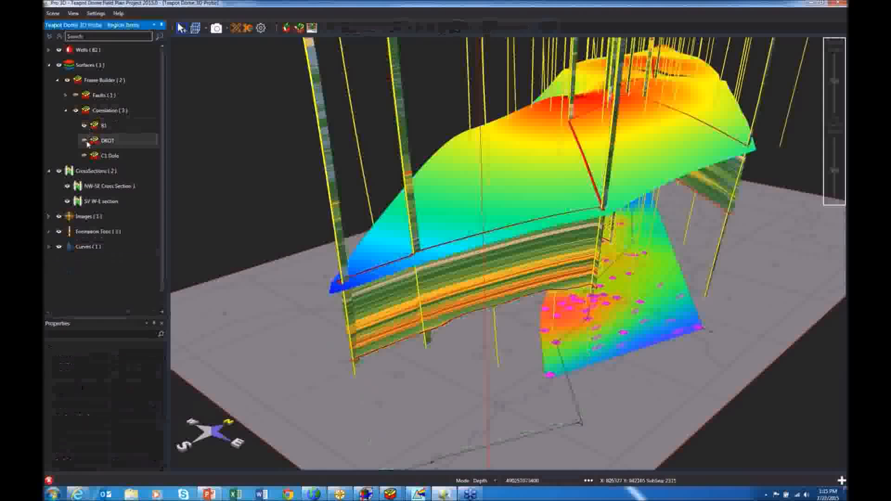
{"action": "left_click", "coordinate": [84, 156]}
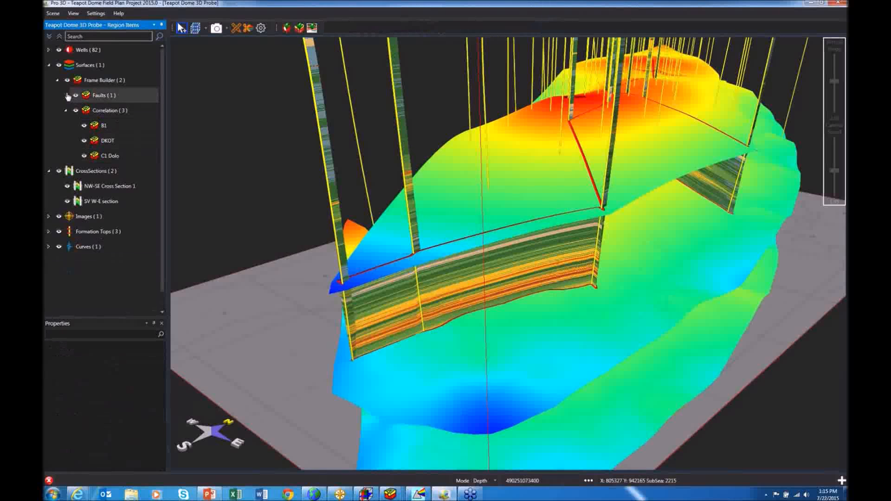
{"action": "left_click", "coordinate": [65, 96]}
{"action": "double_click", "coordinate": [110, 112]}
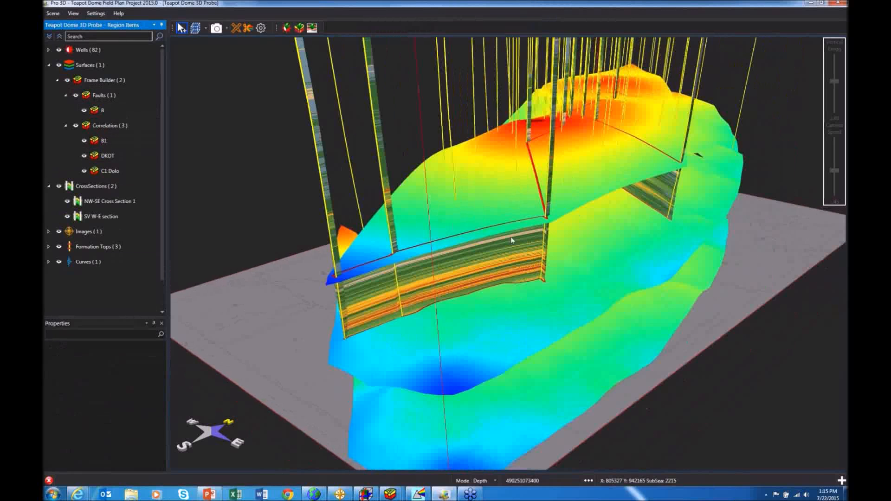
{"action": "left_click", "coordinate": [511, 238]}
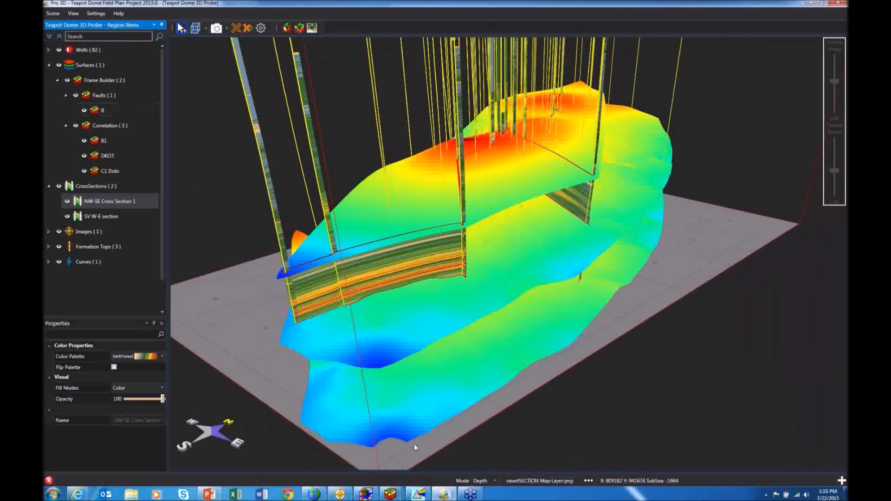
Step: Switch to smartSECTION, display the C1 Dolo structure map with its contours in 3D, and return to Pro 3D
{"action": "left_click", "coordinate": [389, 493]}
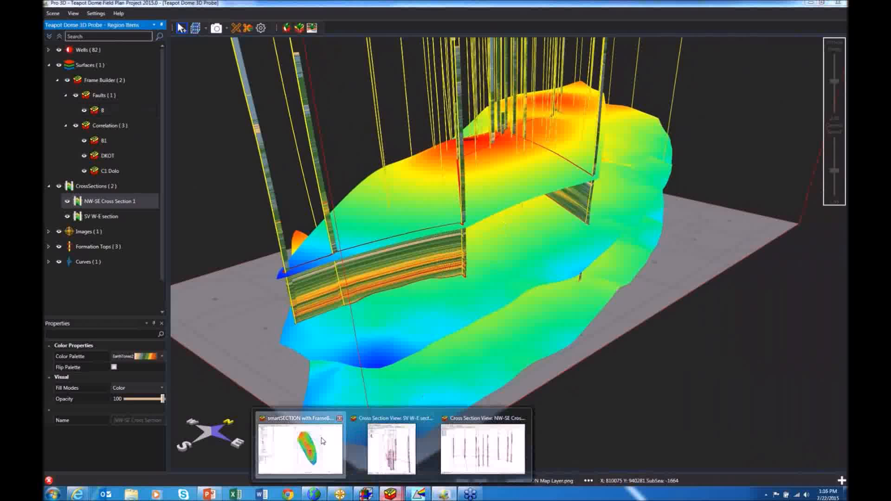
{"action": "left_click", "coordinate": [334, 426]}
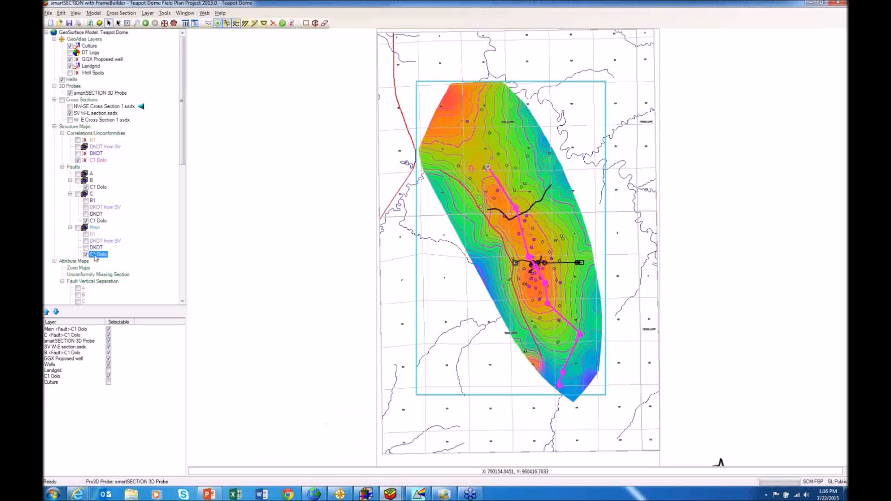
{"action": "left_click", "coordinate": [513, 175]}
{"action": "right_click", "coordinate": [106, 257]}
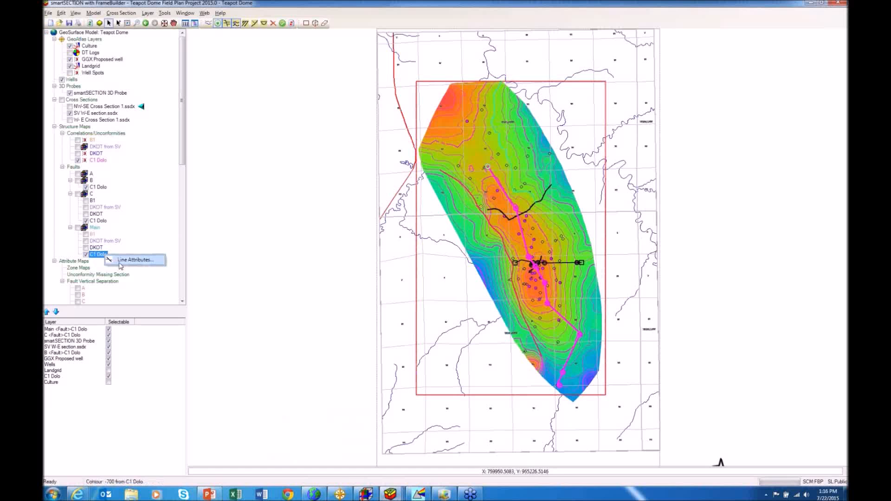
{"action": "left_click", "coordinate": [99, 161]}
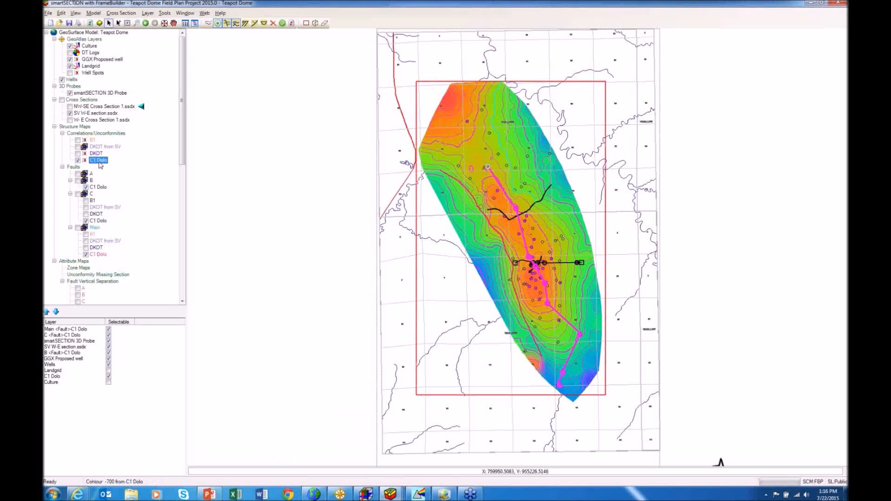
{"action": "right_click", "coordinate": [100, 161]}
{"action": "left_click", "coordinate": [126, 176]}
{"action": "left_click", "coordinate": [445, 495]}
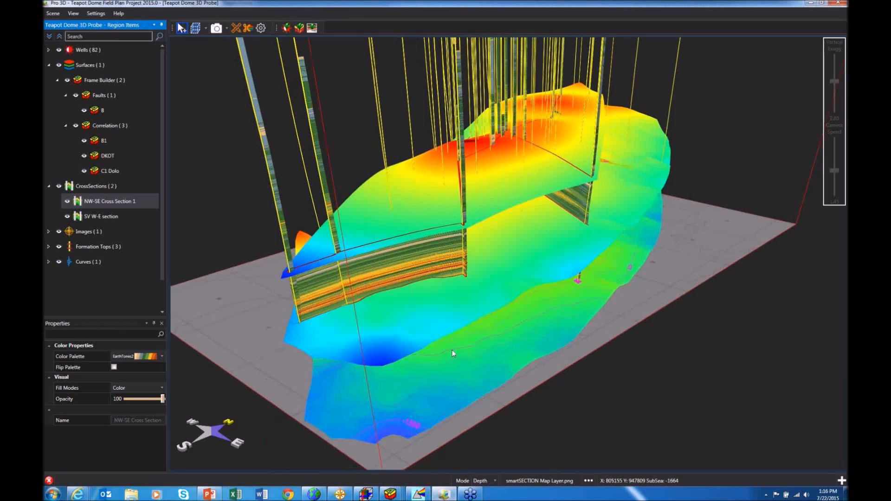
Step: Hide the B1 and DKOT surfaces so only the C1 Dolo surface is displayed with the cross sections
{"action": "left_click_drag", "start_coordinate": [452, 350], "coordinate": [407, 341]}
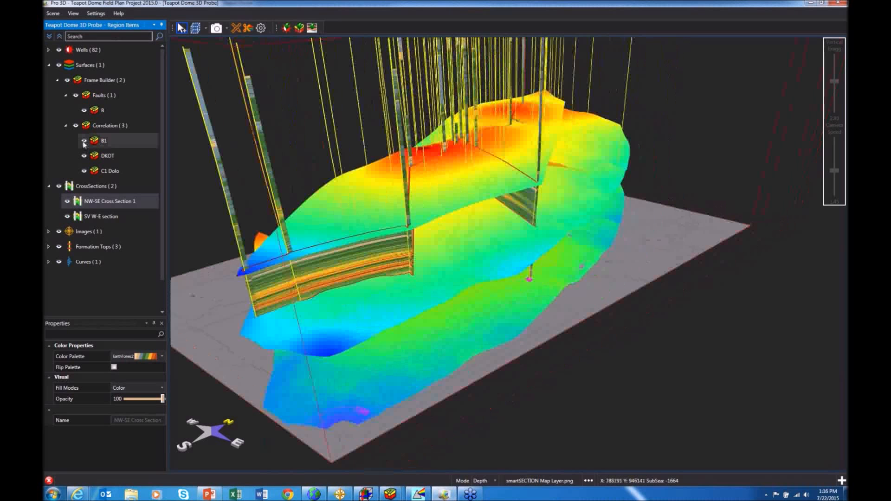
{"action": "left_click", "coordinate": [84, 141]}
{"action": "left_click", "coordinate": [84, 157]}
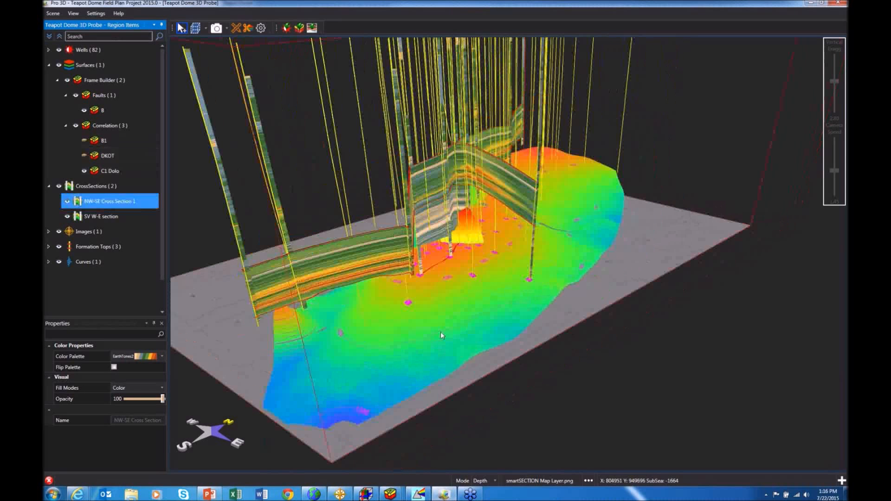
Step: Examine the contoured C1 Dolo surface against the cross sections, wells and fault, both close up and as a whole
{"action": "left_click_drag", "start_coordinate": [441, 333], "coordinate": [458, 343]}
{"action": "scroll", "coordinate": [458, 343], "scroll_direction": "up", "scroll_amount": 4}
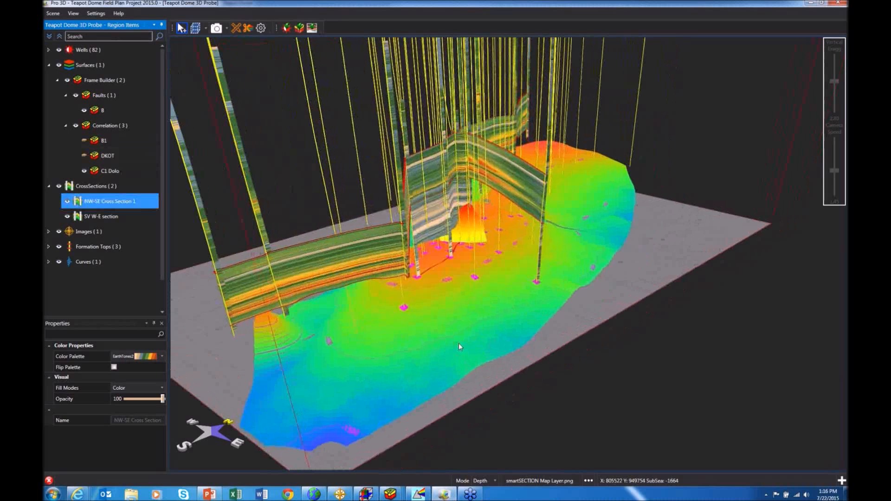
{"action": "scroll", "coordinate": [459, 346], "scroll_direction": "up", "scroll_amount": 4}
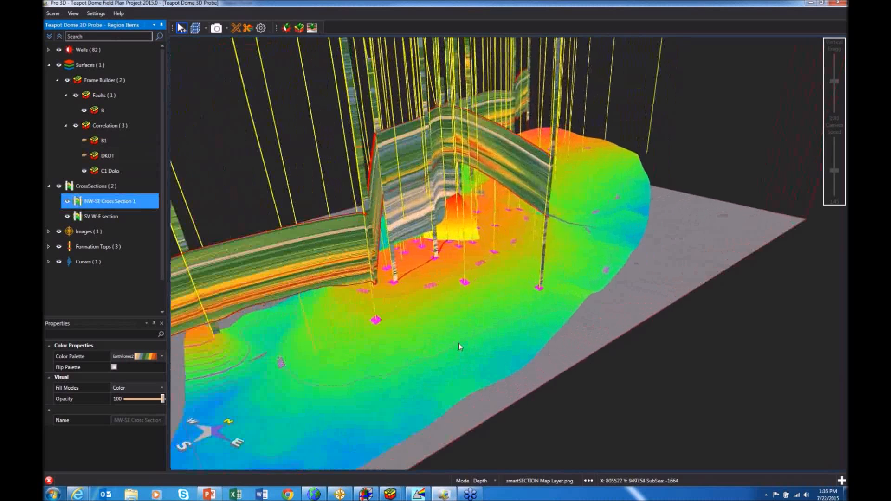
{"action": "scroll", "coordinate": [459, 347], "scroll_direction": "up", "scroll_amount": 4}
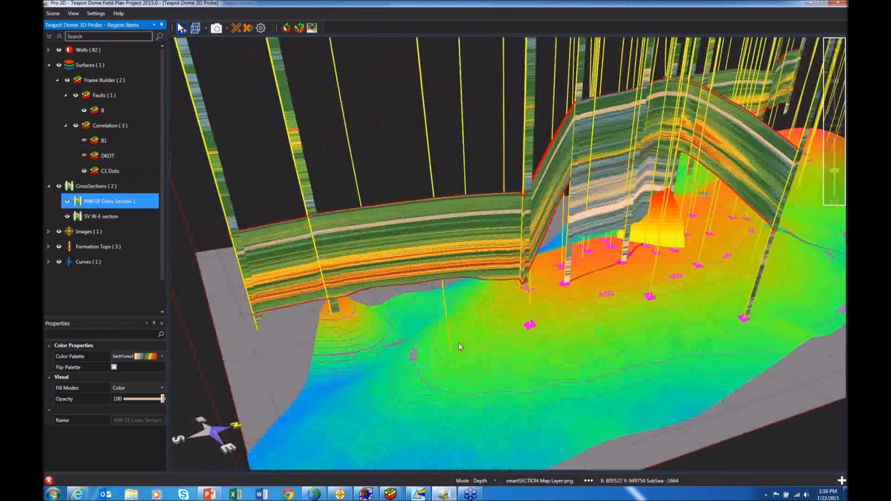
{"action": "scroll", "coordinate": [459, 346], "scroll_direction": "up", "scroll_amount": 3}
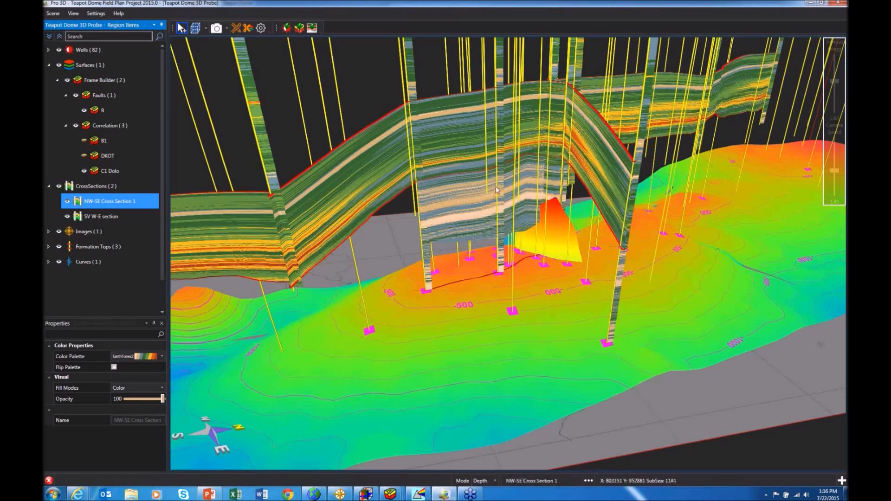
{"action": "scroll", "coordinate": [495, 190], "scroll_direction": "down", "scroll_amount": 2}
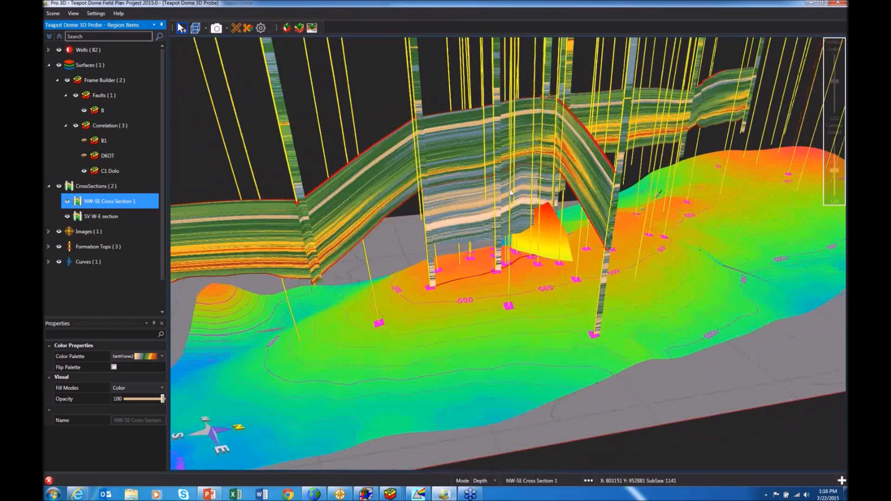
{"action": "scroll", "coordinate": [514, 193], "scroll_direction": "down", "scroll_amount": 1}
{"action": "scroll", "coordinate": [519, 193], "scroll_direction": "down", "scroll_amount": 5}
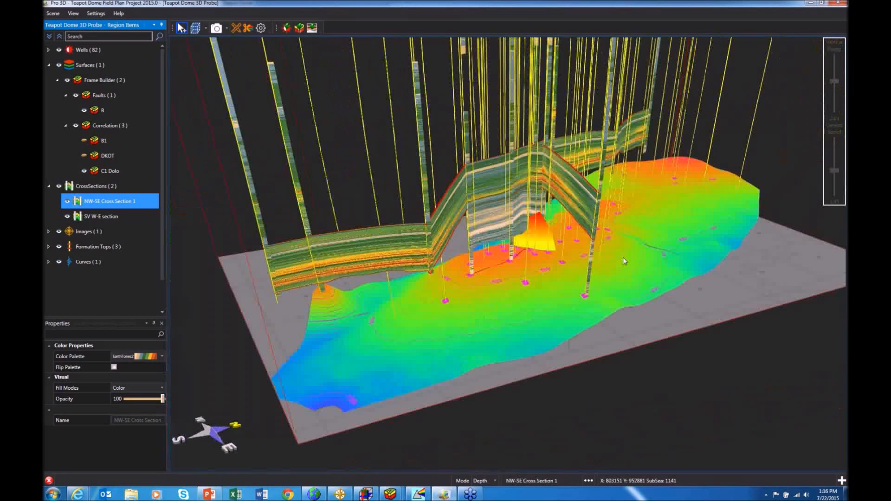
{"action": "key", "text": "Left"}
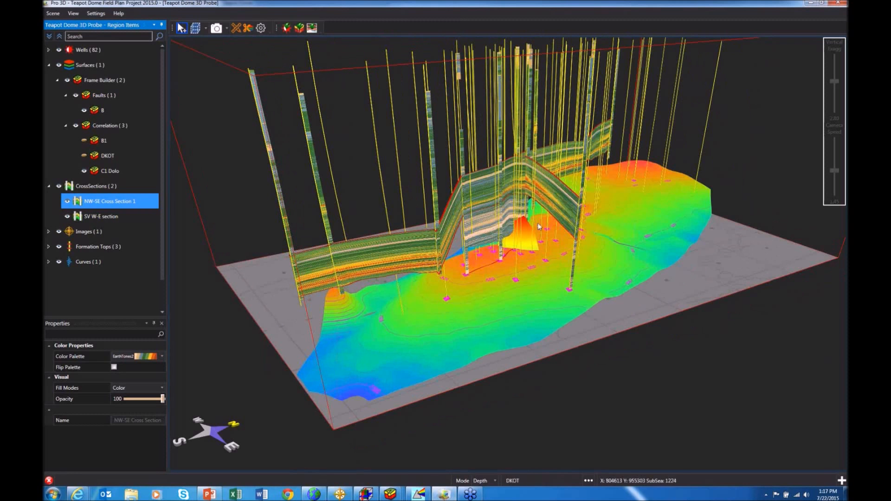
{"action": "scroll", "coordinate": [534, 256], "scroll_direction": "down", "scroll_amount": 2}
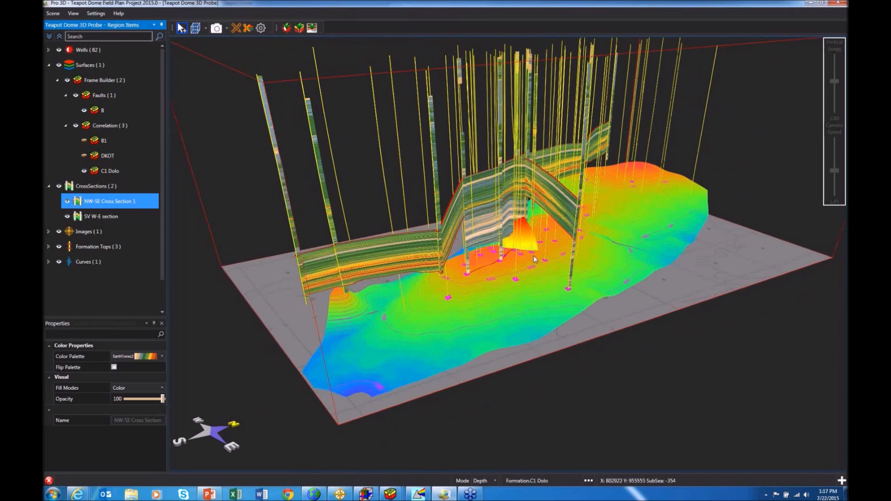
{"action": "scroll", "coordinate": [535, 259], "scroll_direction": "down", "scroll_amount": 2}
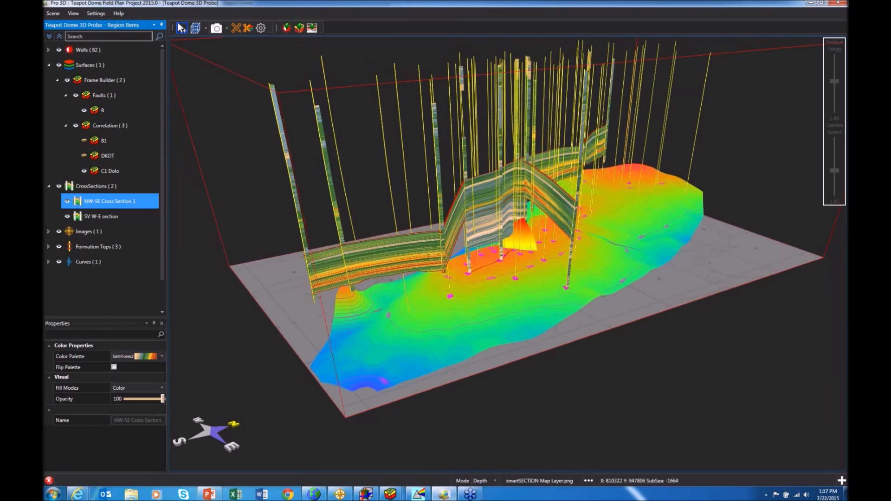
Step: Switch to the PowerPoint presentation to show the Wrap-up slide
{"action": "left_click", "coordinate": [211, 493]}
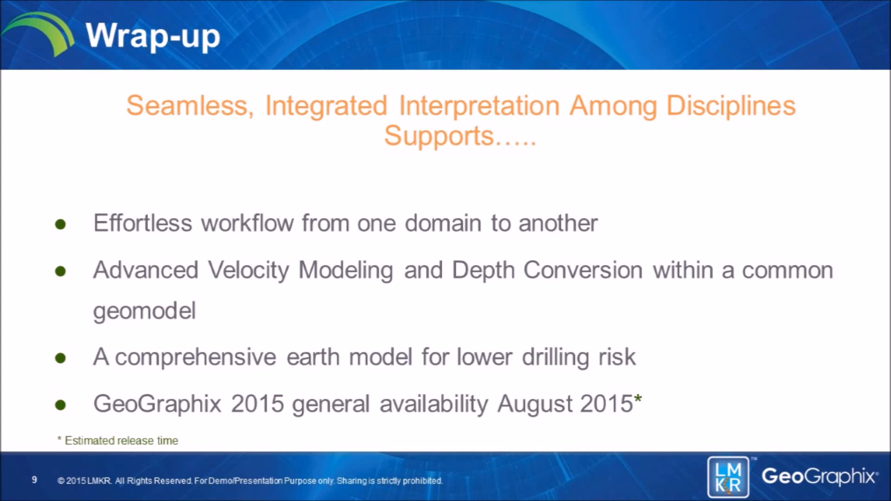